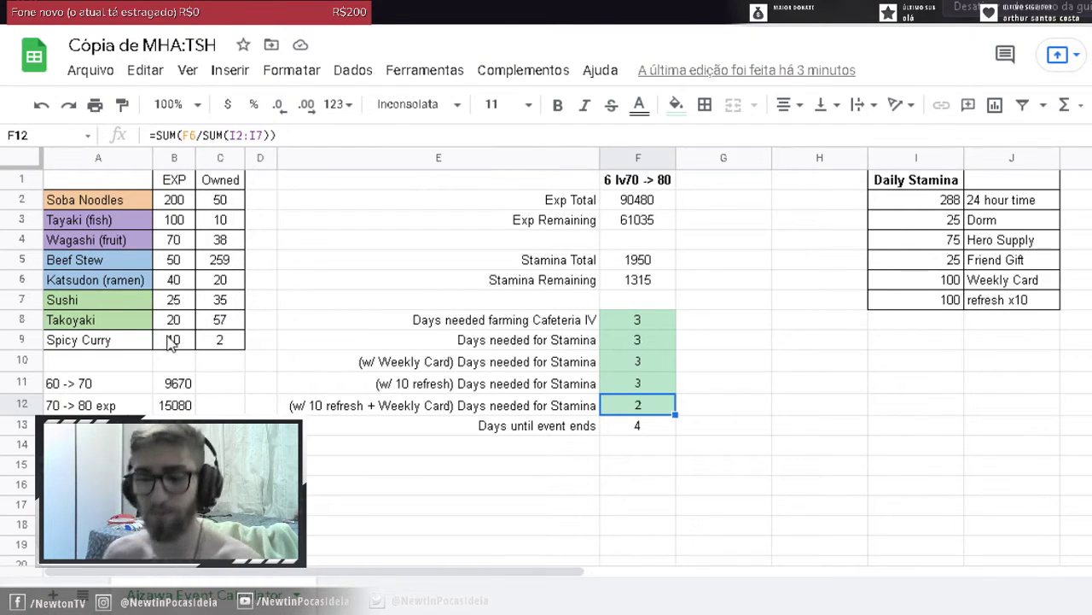
- Review the owned quantity of each food item, from Soba Noodles down to Spicy Curry
left_click(228, 204)
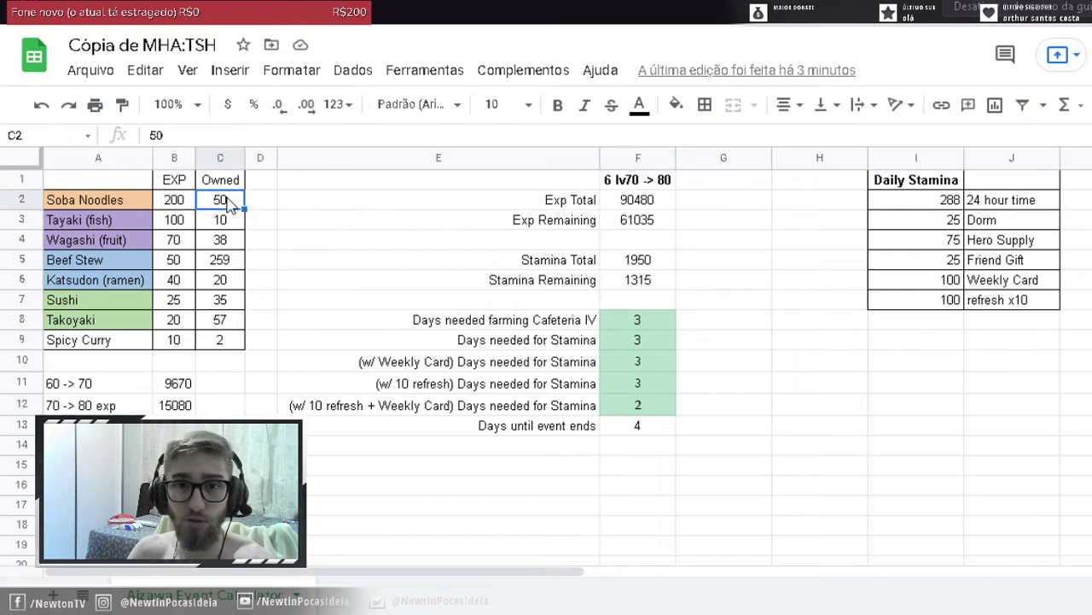
left_click(227, 224)
left_click(228, 243)
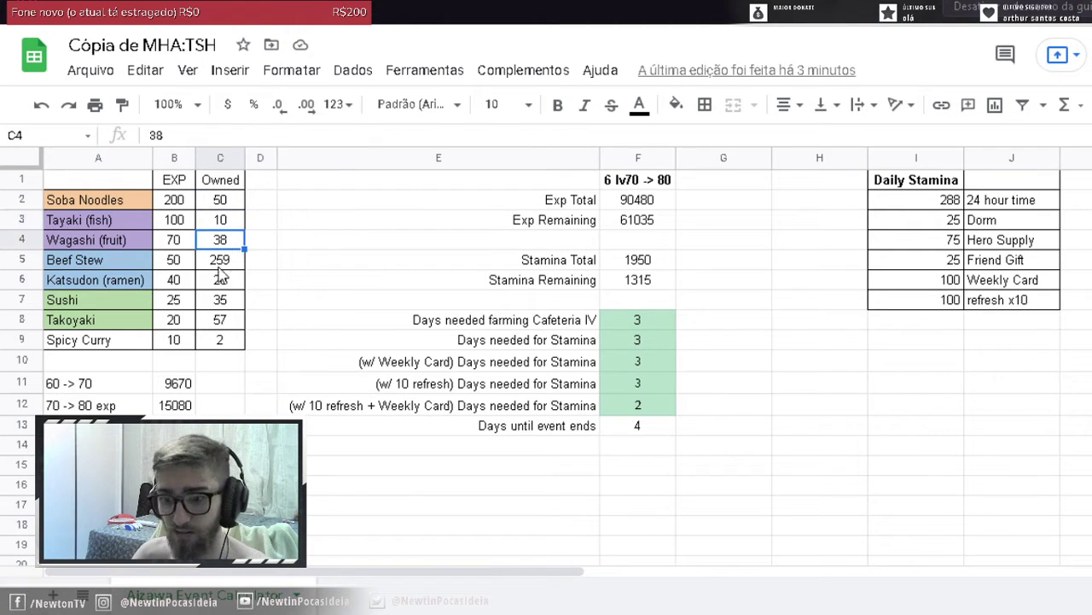
left_click(221, 267)
left_click(221, 280)
left_click(222, 300)
left_click(224, 319)
left_click(221, 340)
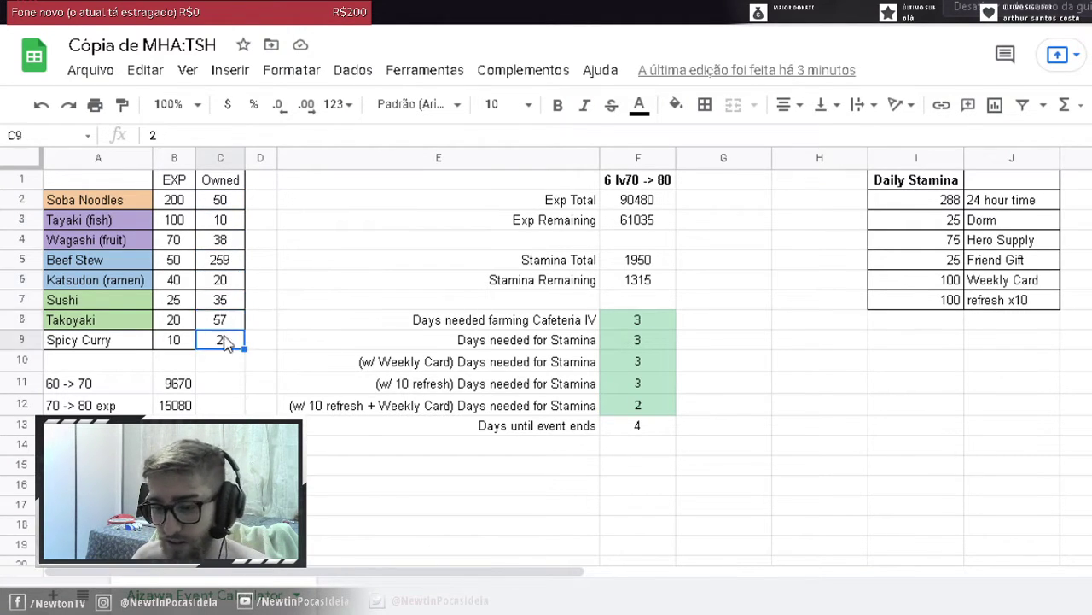
left_click(239, 203)
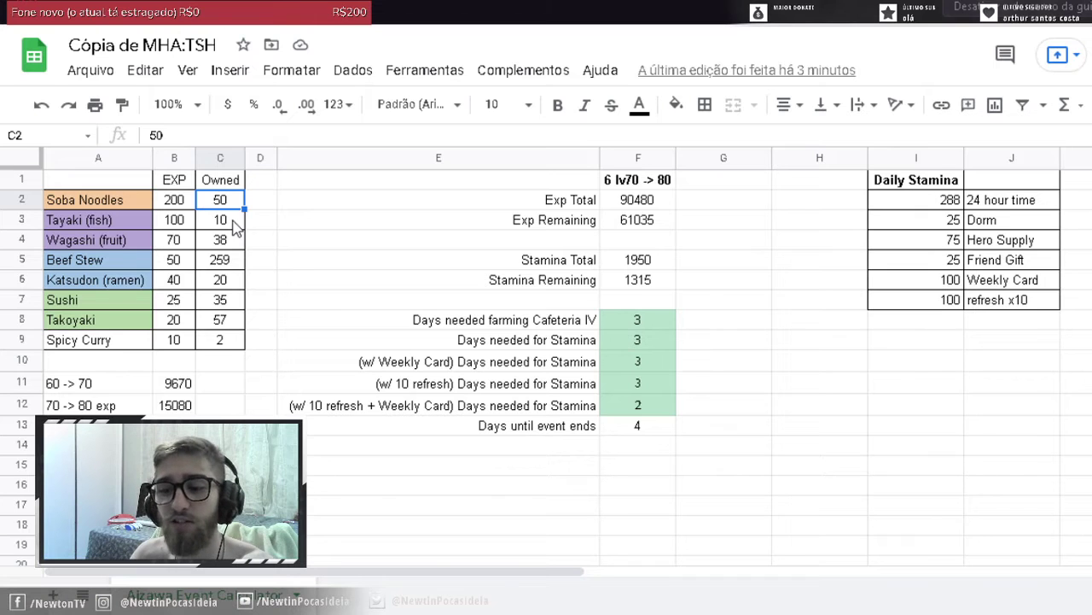
left_click(234, 263)
left_click(232, 278)
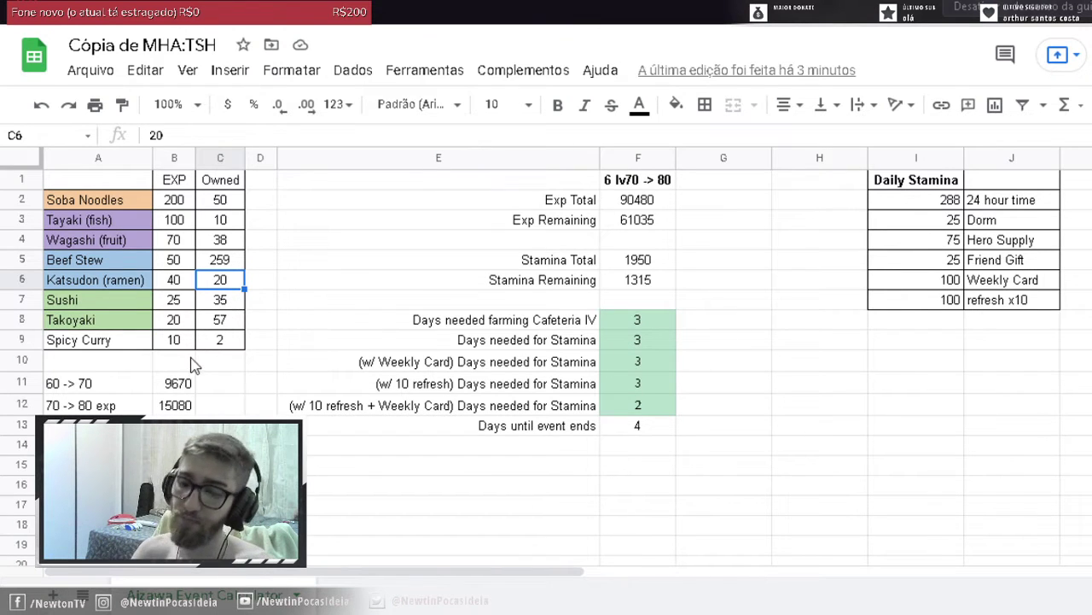
- Examine the 60 -> 70 and 70 -> 80 EXP requirements and the 70 -> 80 stamina row below the food table
left_click(111, 382)
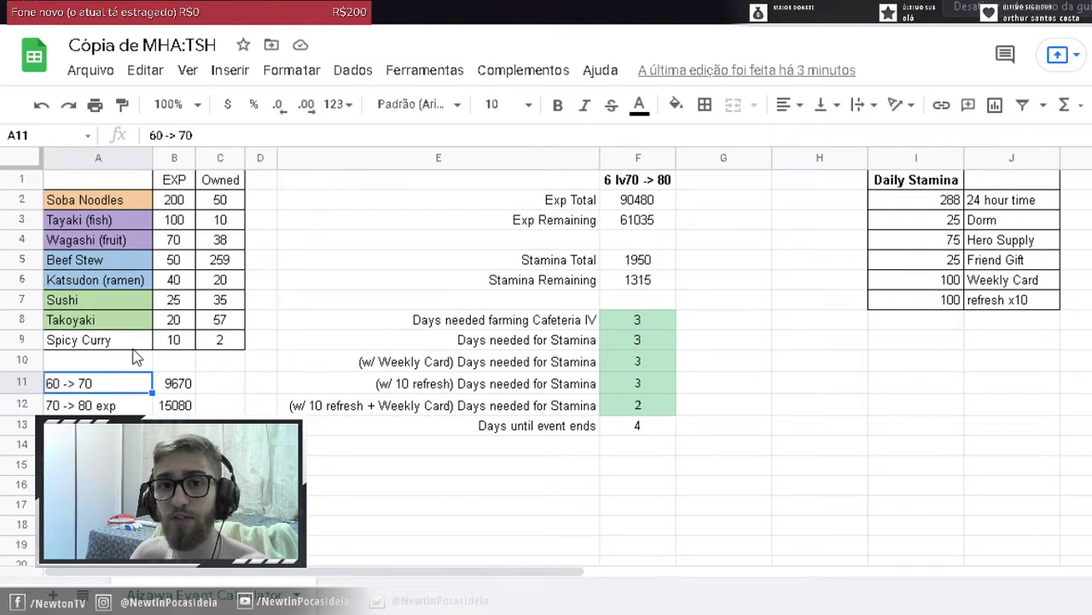
left_click(189, 385)
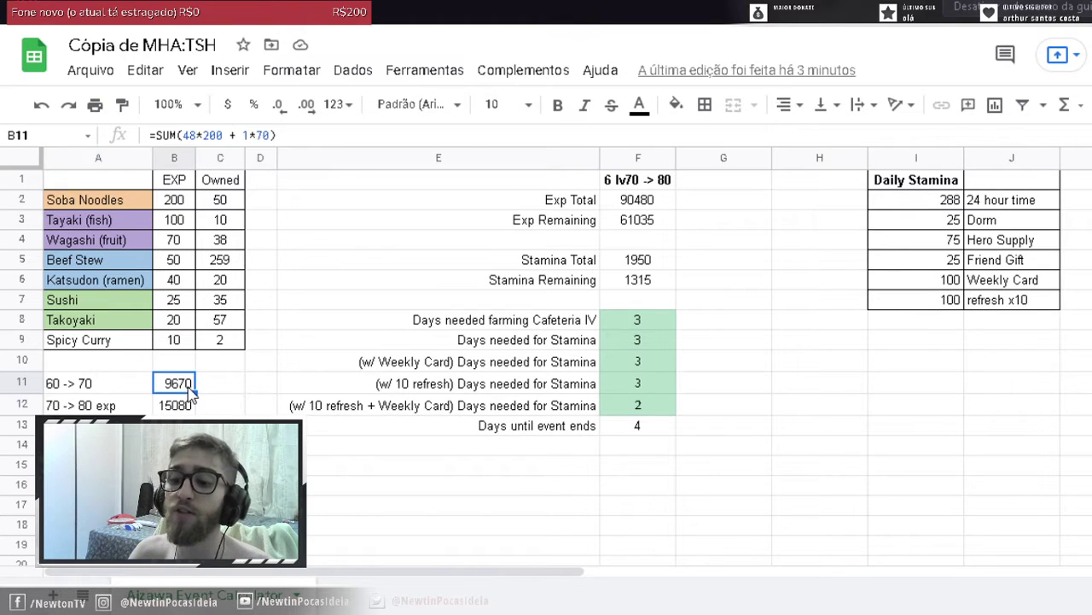
left_click(109, 407)
left_click(175, 407)
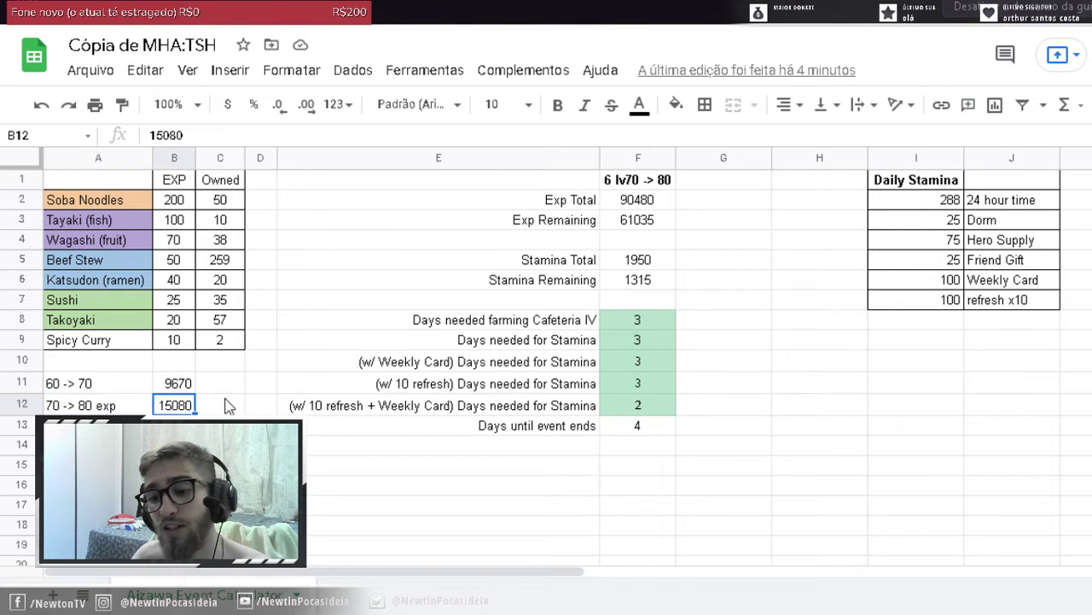
left_click(98, 424)
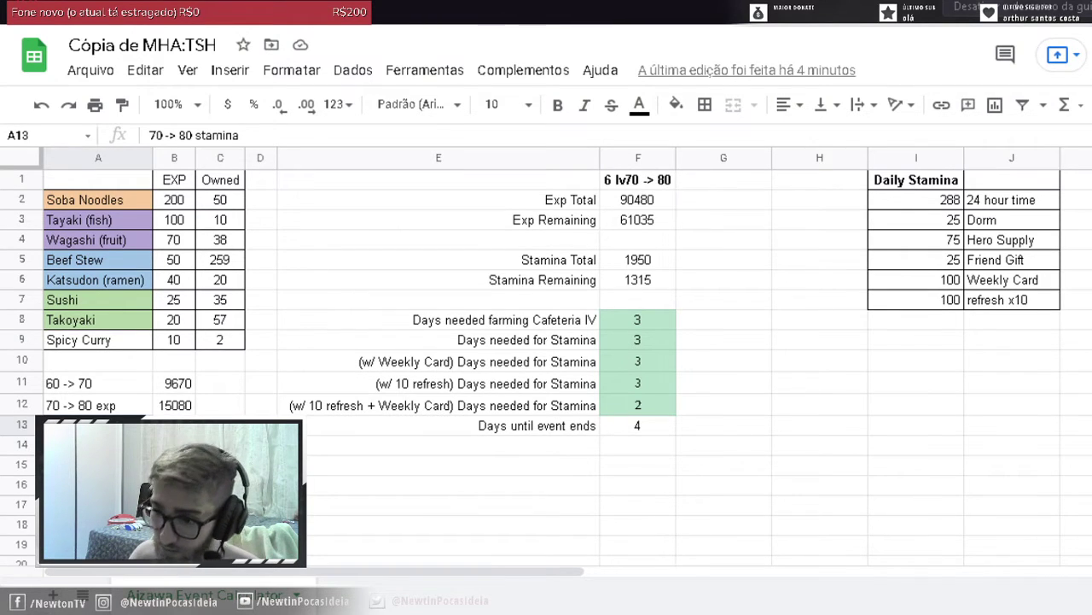
- Compare the Exp Total formula in F2 with the 60 -> 70 EXP formula in B11
left_click(652, 202)
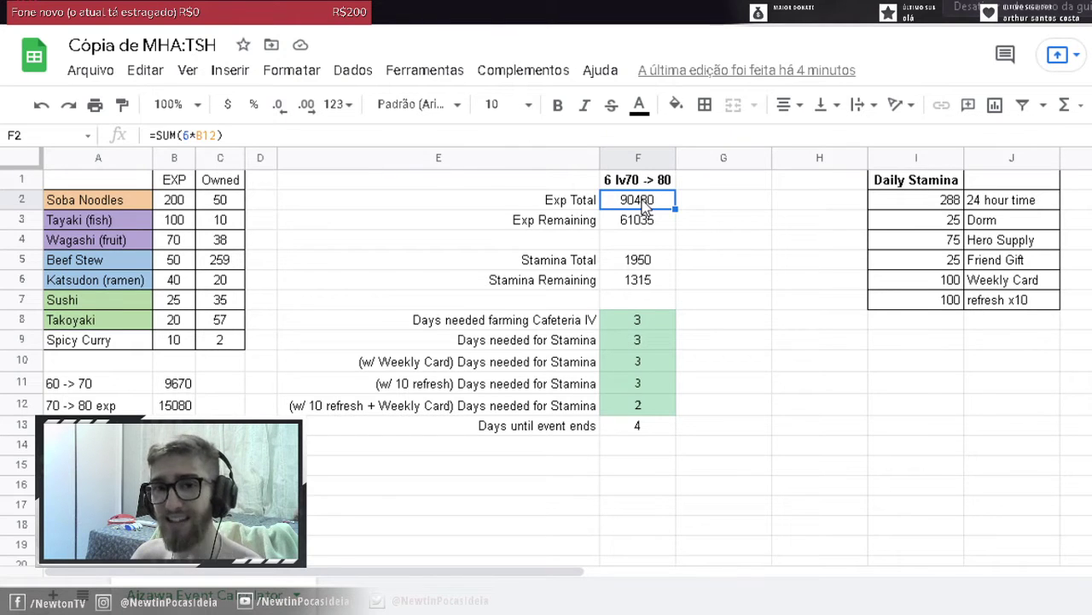
left_click(182, 385)
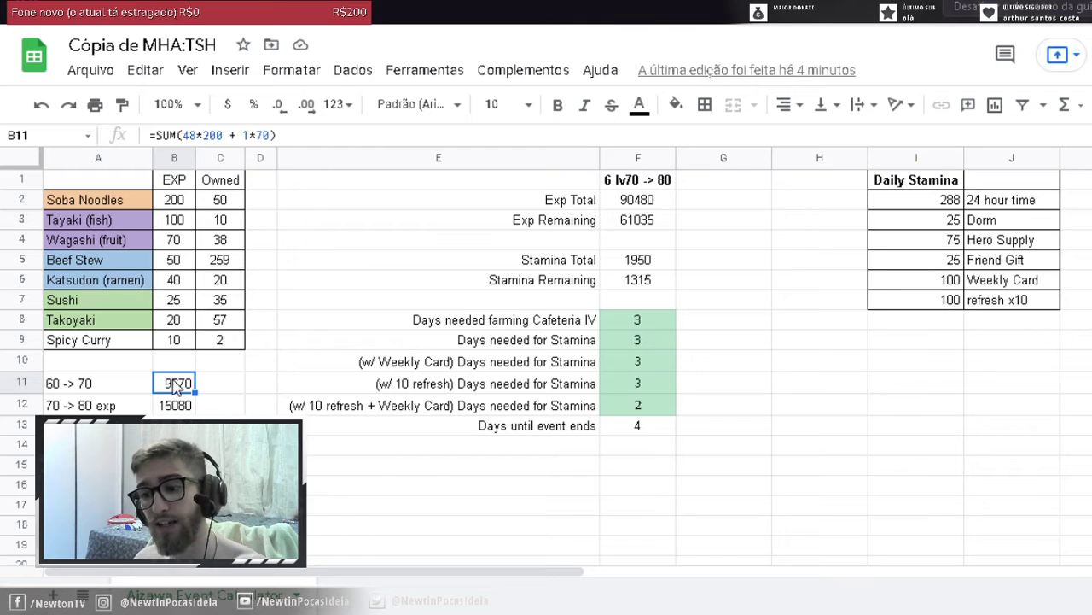
left_click(642, 205)
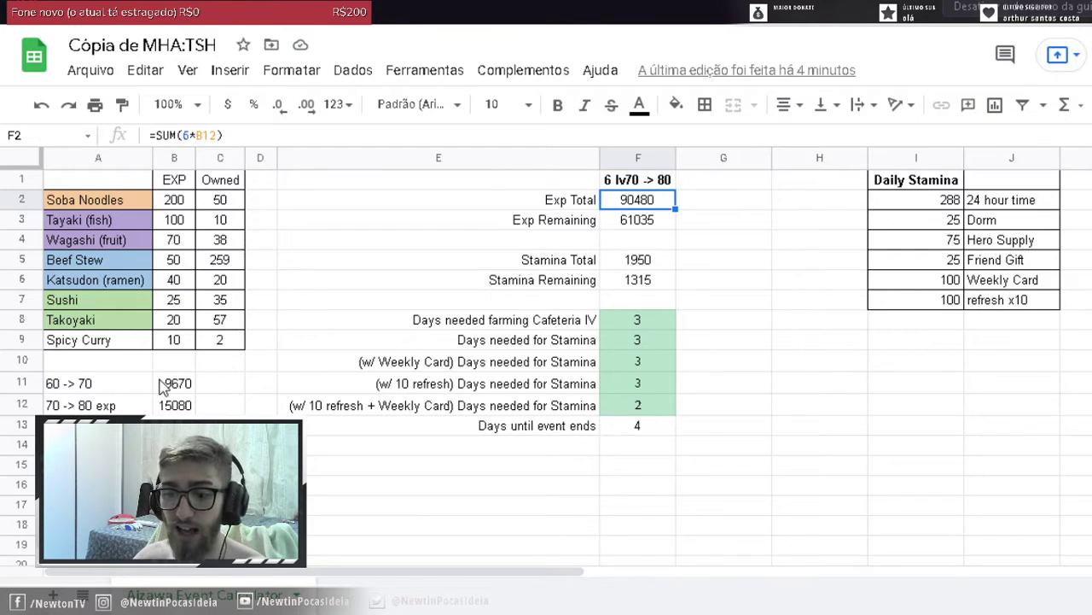
left_click(192, 385)
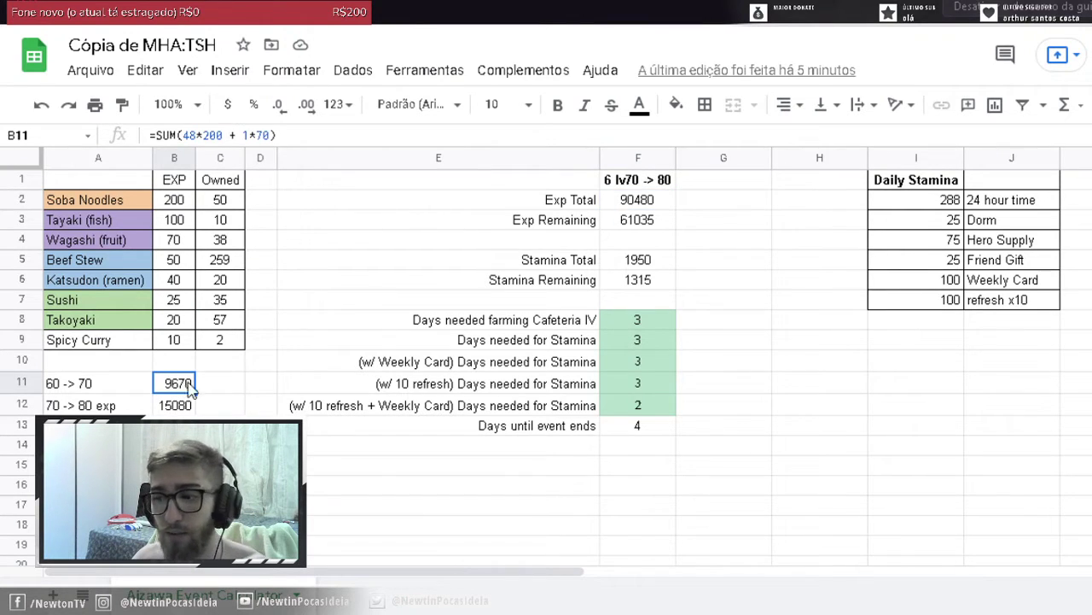
double_click(674, 199)
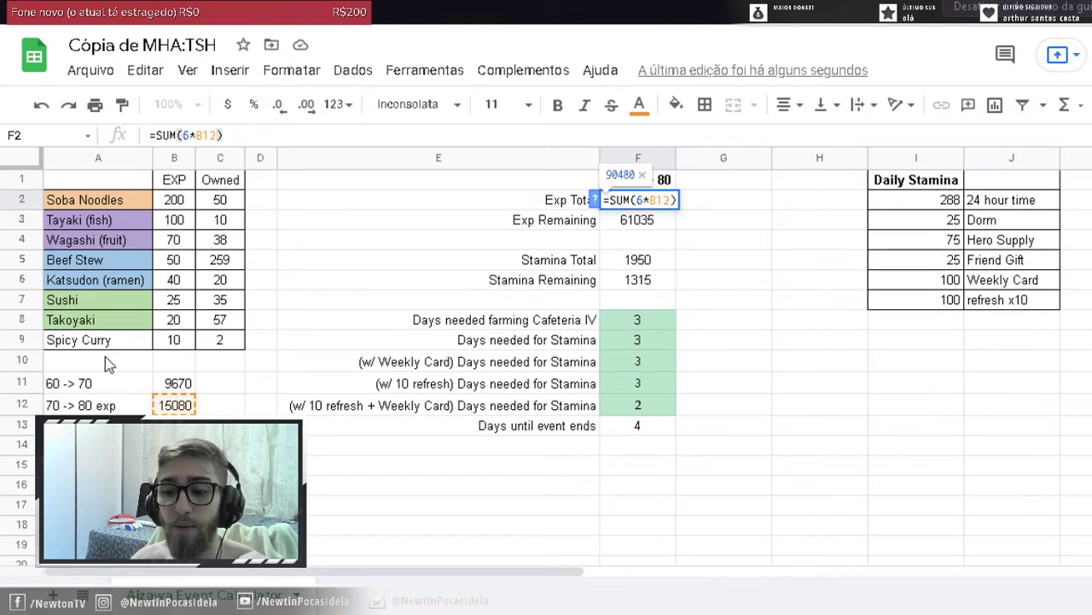
left_click(175, 386)
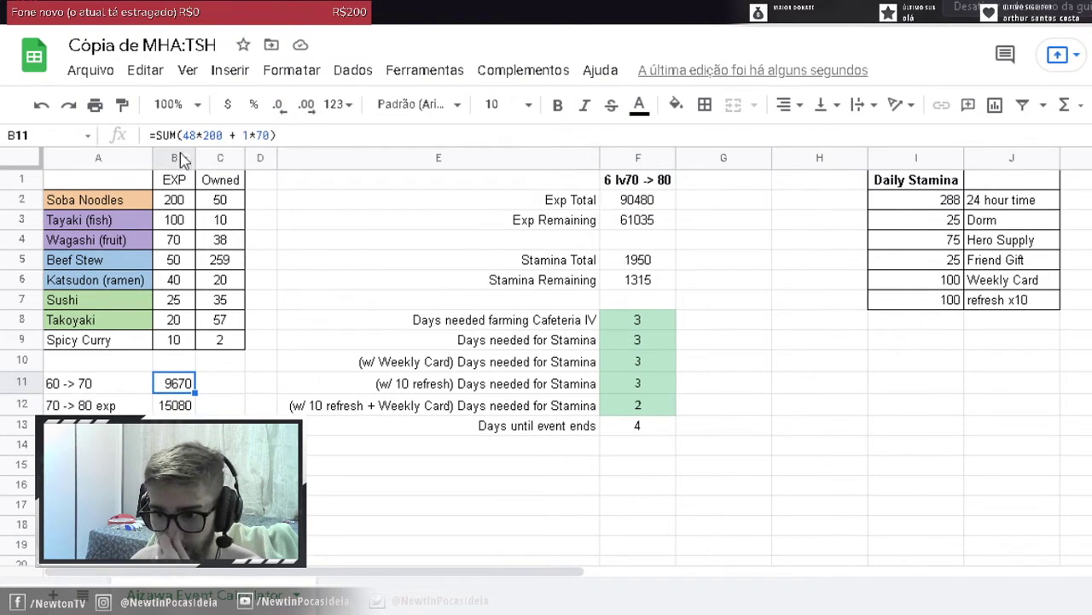
- Change the Exp Total formula in F2 to =SUM(6*B12+B11) and accept the protected-range edit warning
left_click(647, 200)
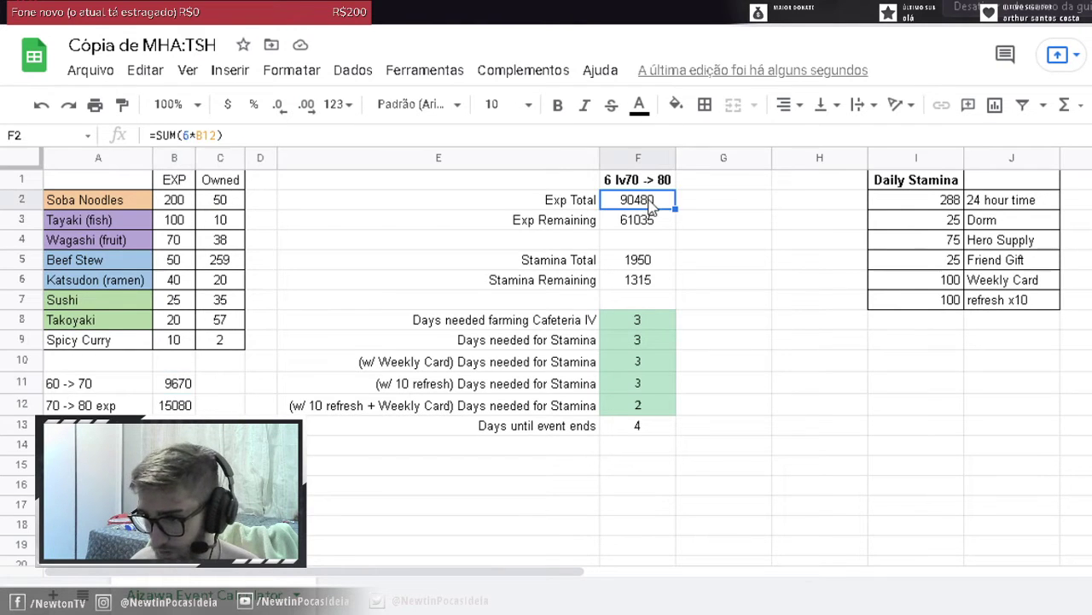
double_click(650, 200)
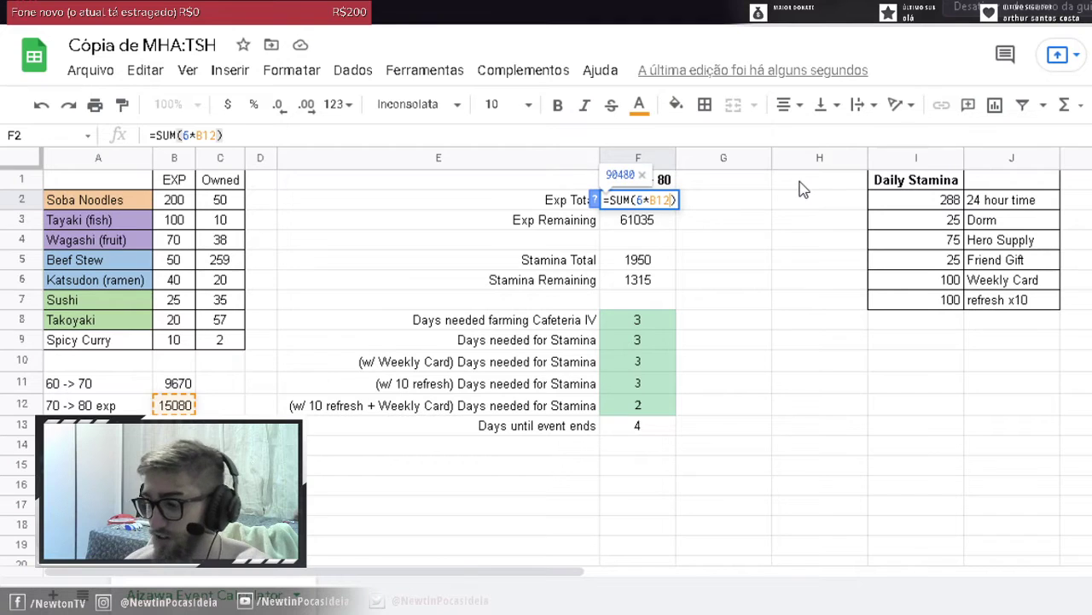
type("+")
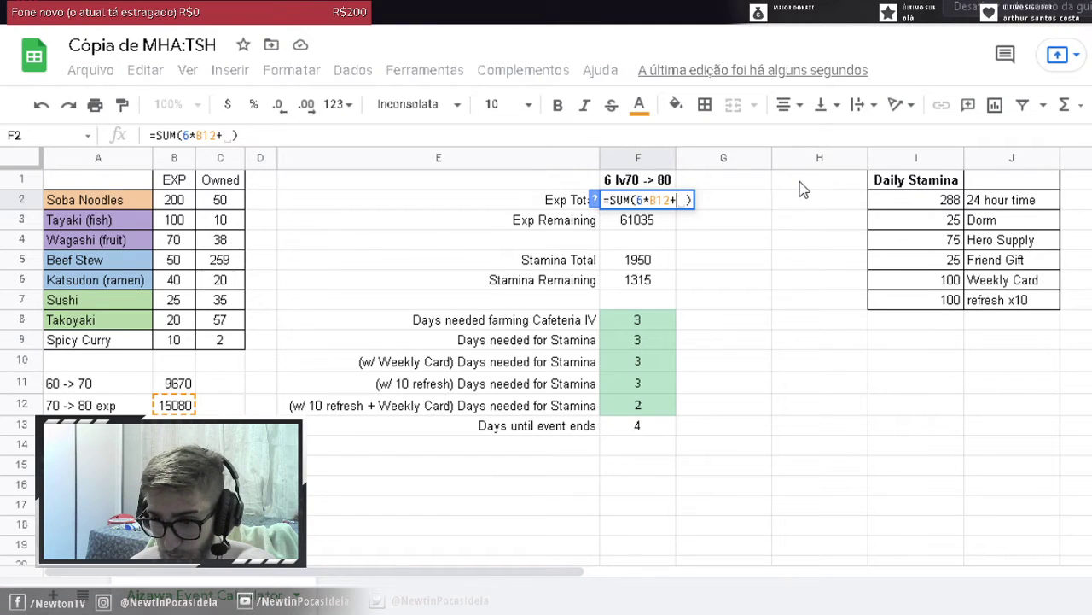
type("B")
type("11")
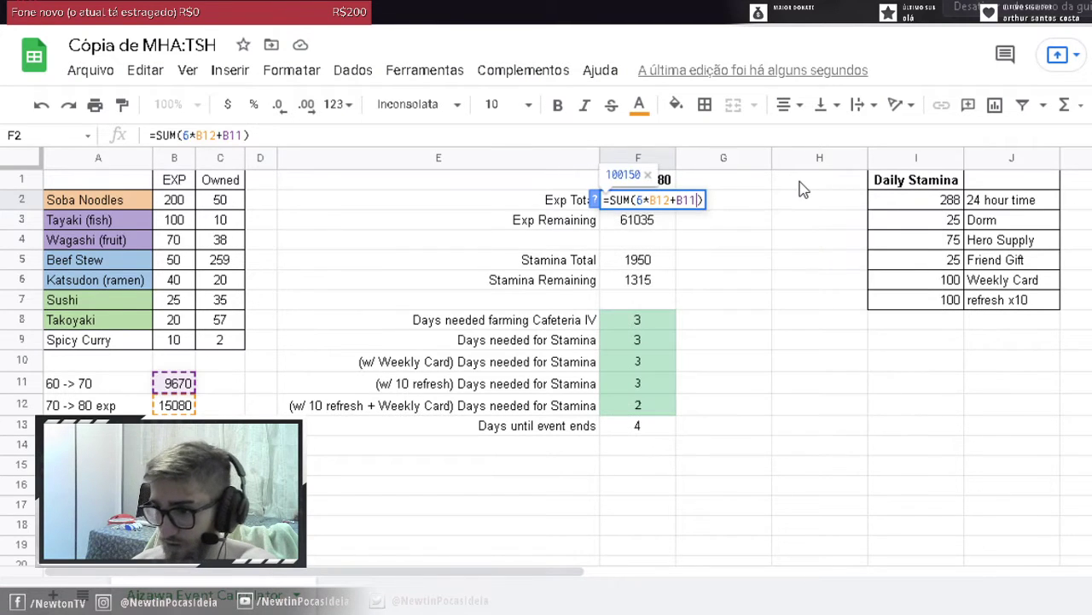
left_click(743, 219)
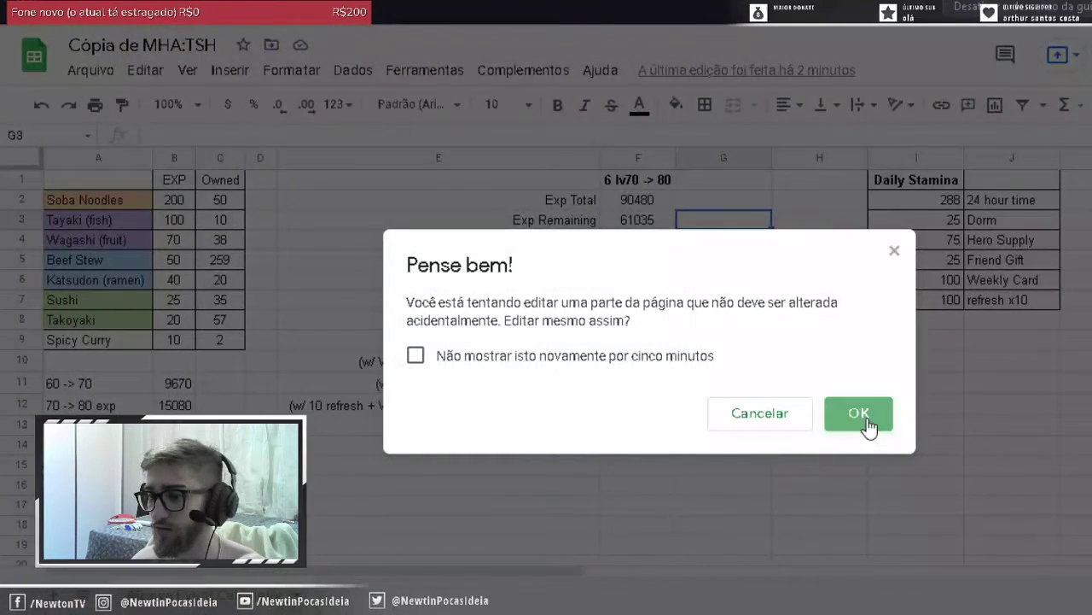
left_click(868, 424)
- Check the formulas for Exp Total, Stamina Total and Stamina Remaining in column F
left_click(638, 203)
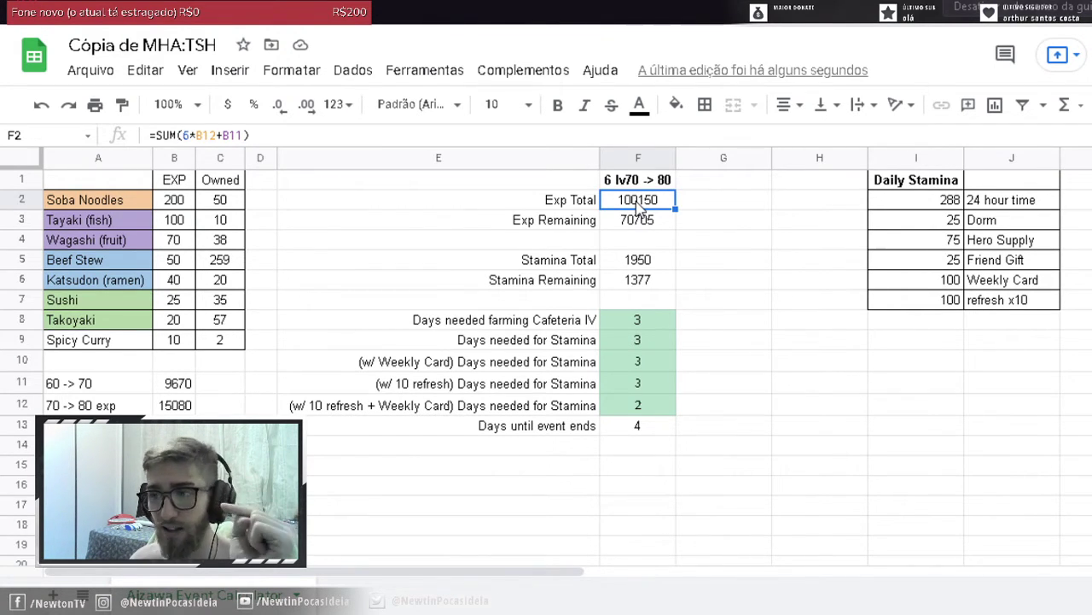
left_click(641, 264)
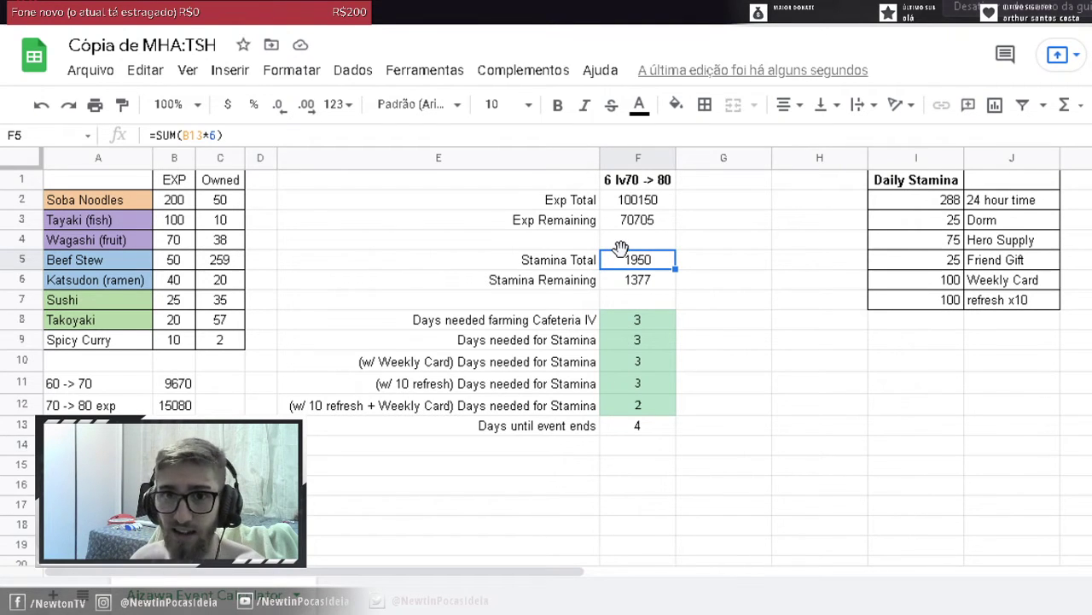
left_click(647, 288)
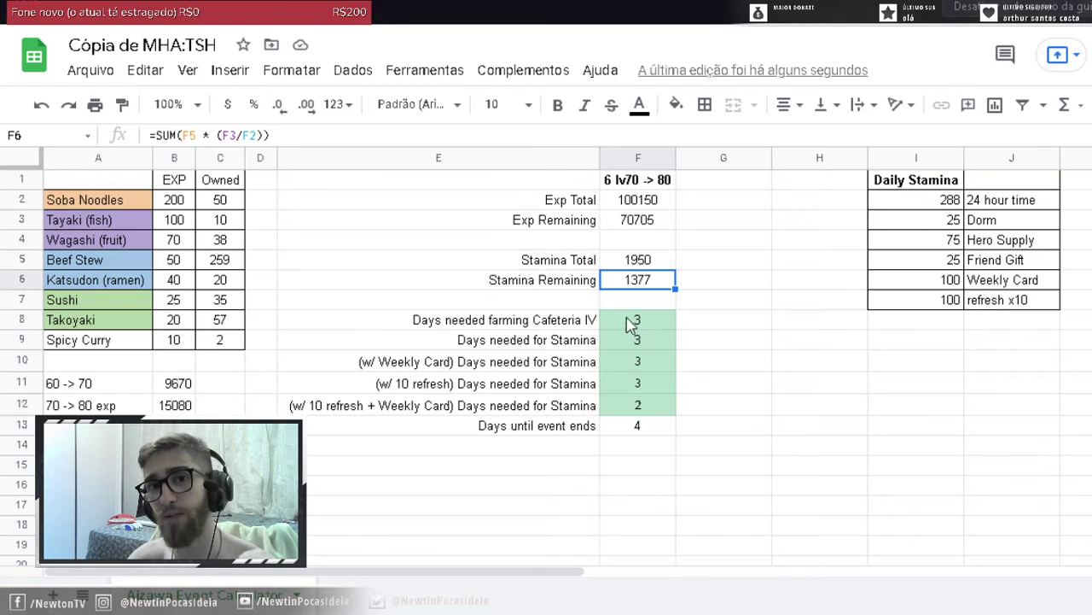
- Review the Daily Stamina amounts for 24 hour time, Dorm, Hero Supply, Friend Gift and Weekly Card
left_click(952, 201)
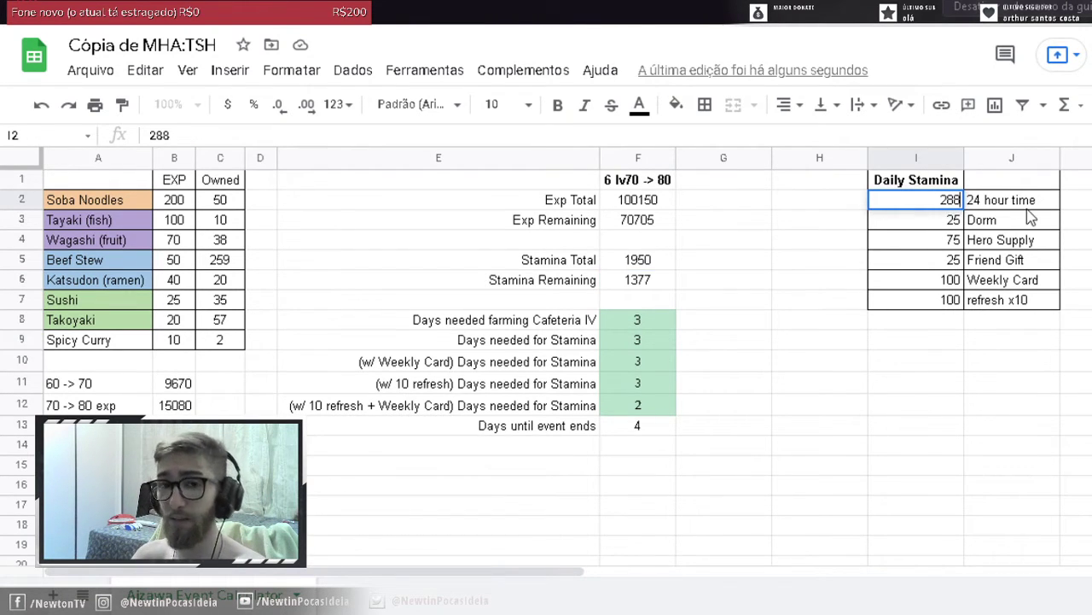
double_click(950, 201)
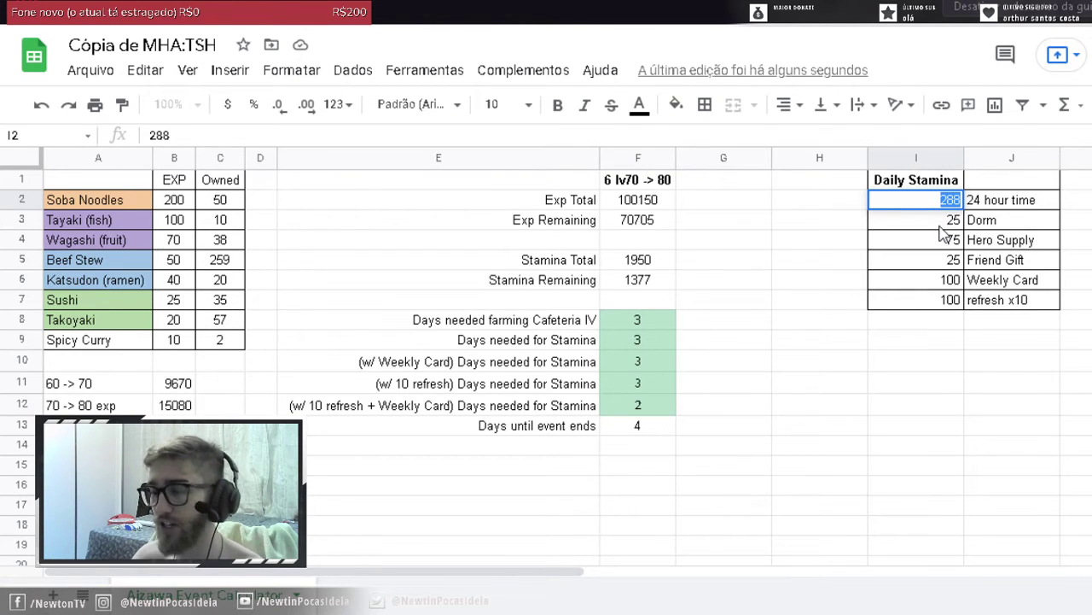
left_click(942, 227)
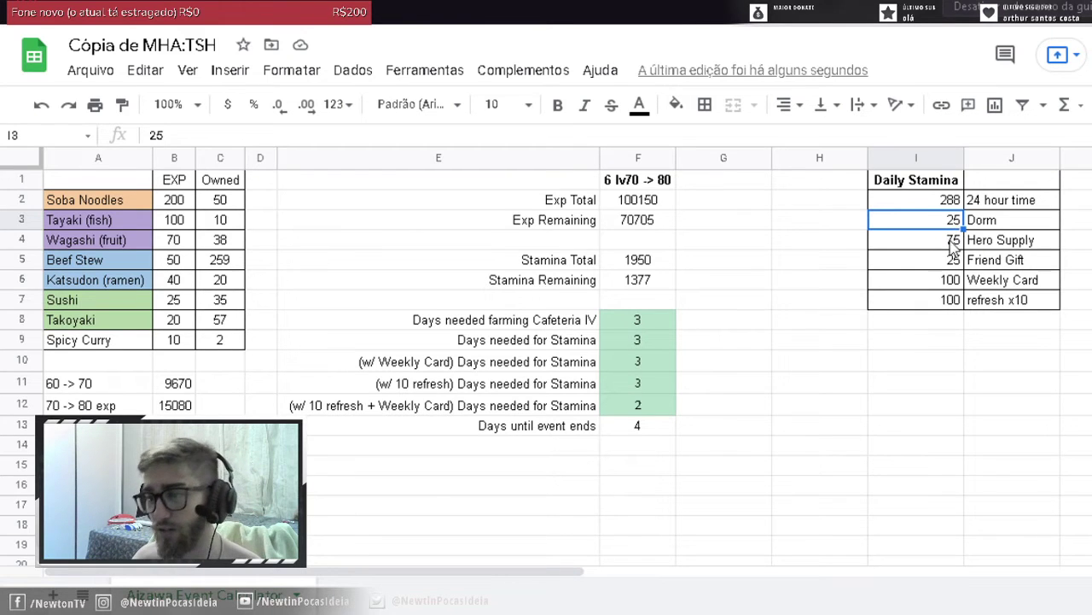
left_click(951, 242)
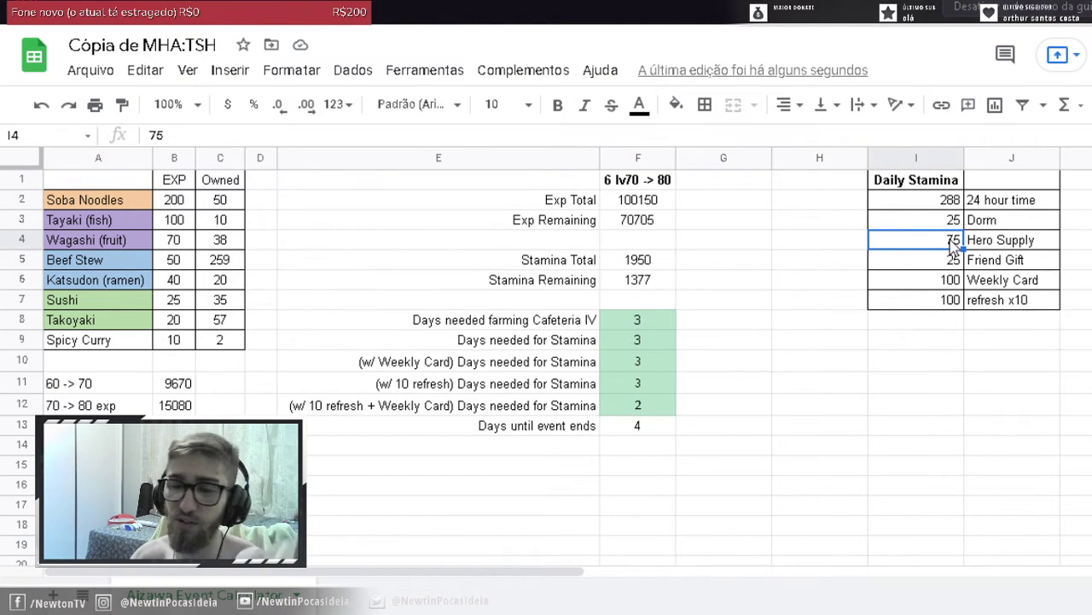
left_click(949, 264)
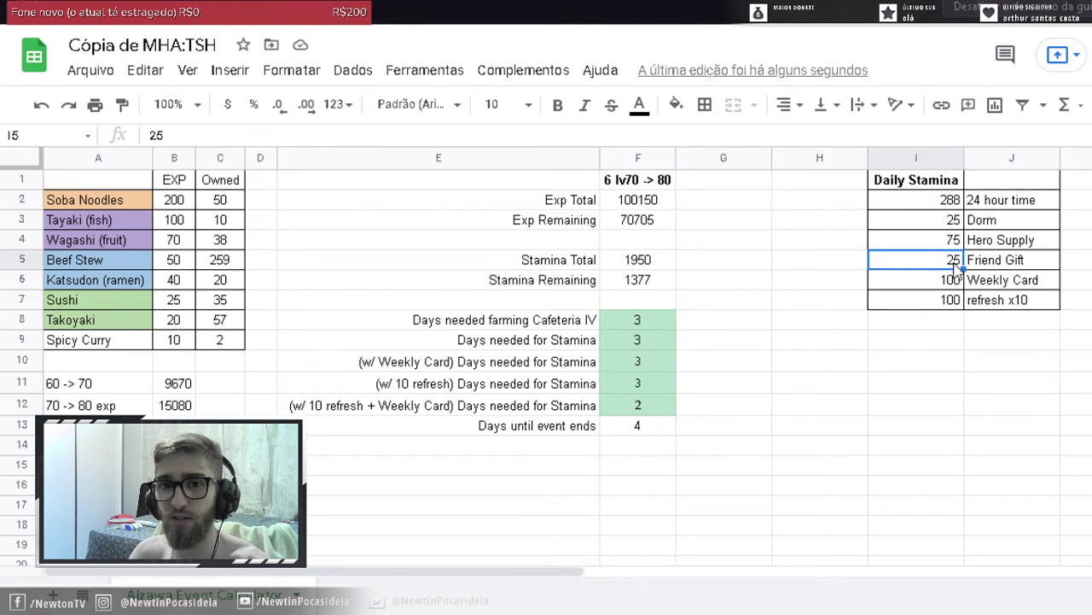
left_click(947, 286)
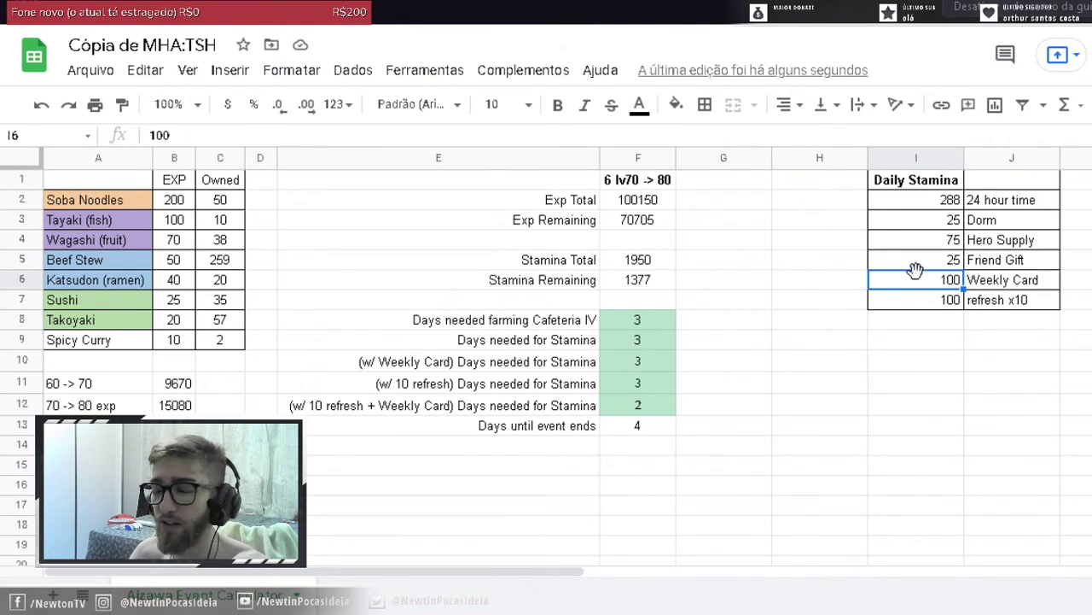
- Set the refresh x10 daily stamina in I7 to 500 and accept the protected-range edit warning
left_click(947, 305)
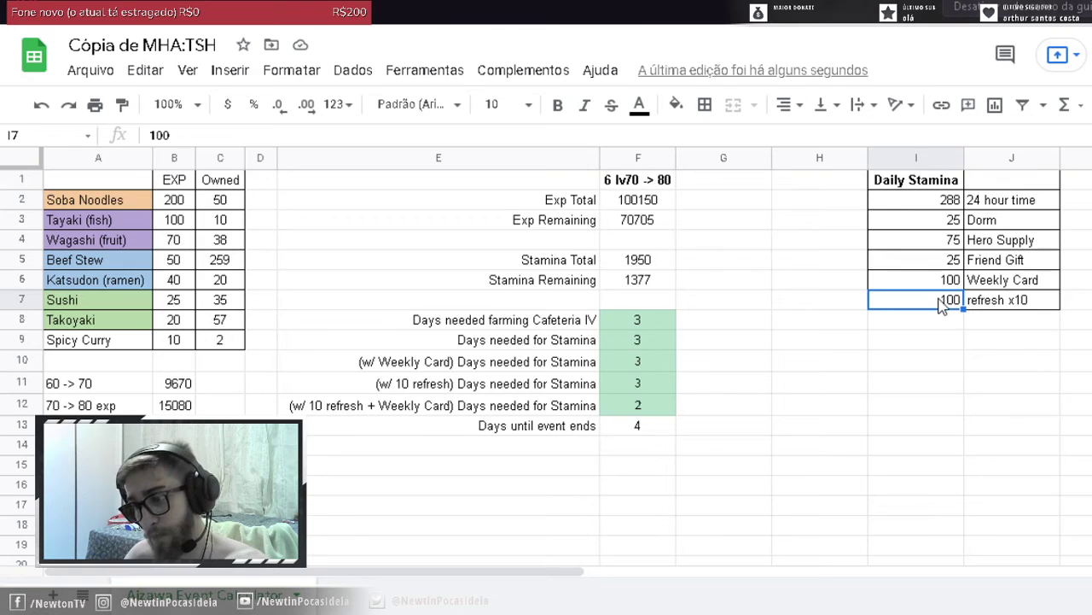
double_click(949, 303)
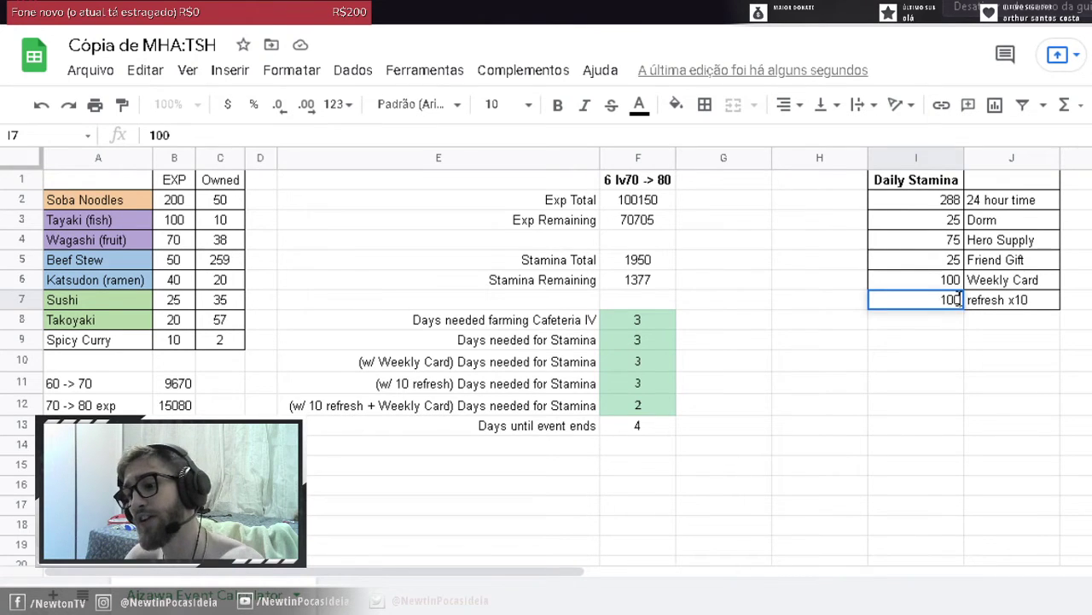
key("BackSpace")
type("5")
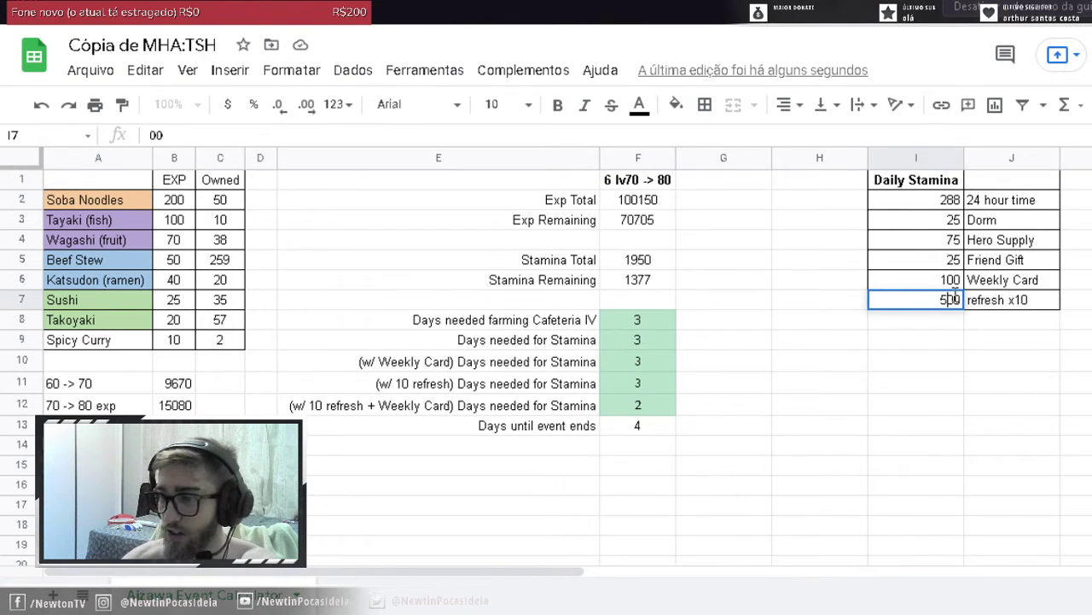
key("Return")
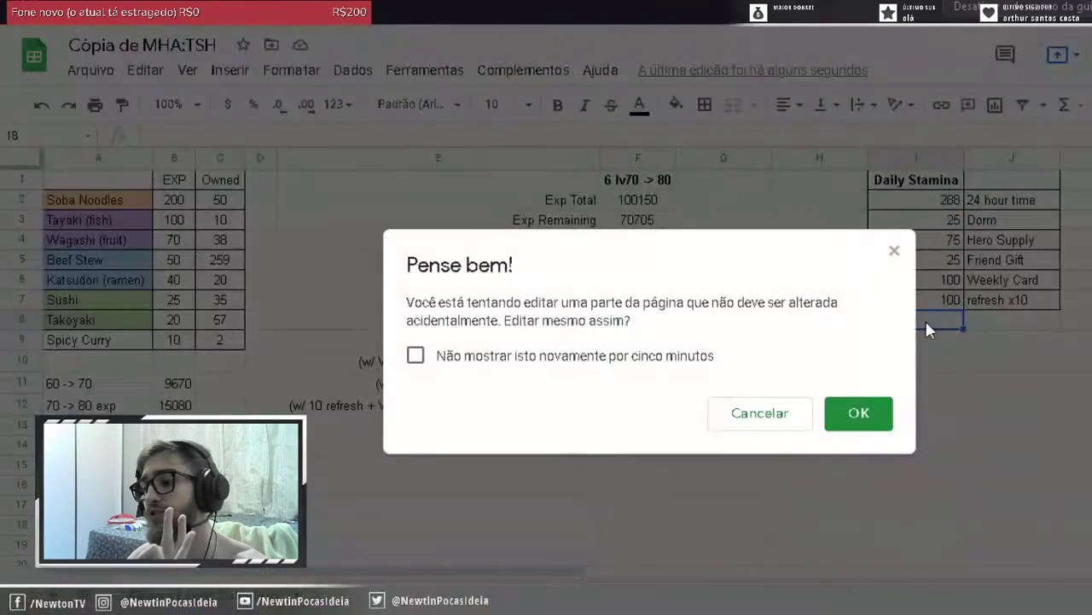
left_click(860, 414)
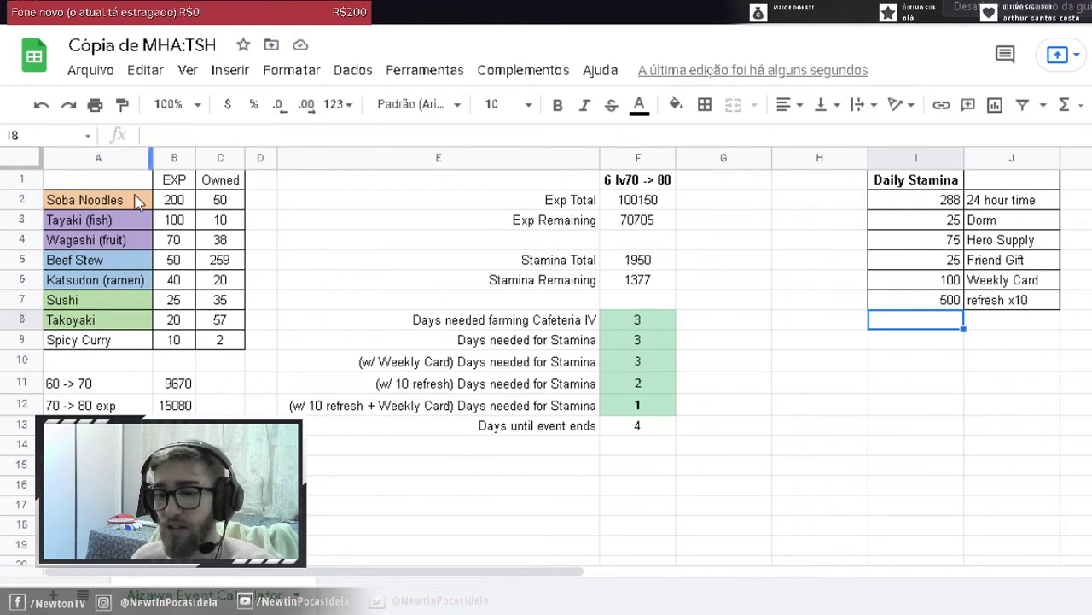
- Try changing the Cafeteria IV farming days formula in F8 to =SUM(F6/I2+I3+I4+I5)
left_click(635, 324)
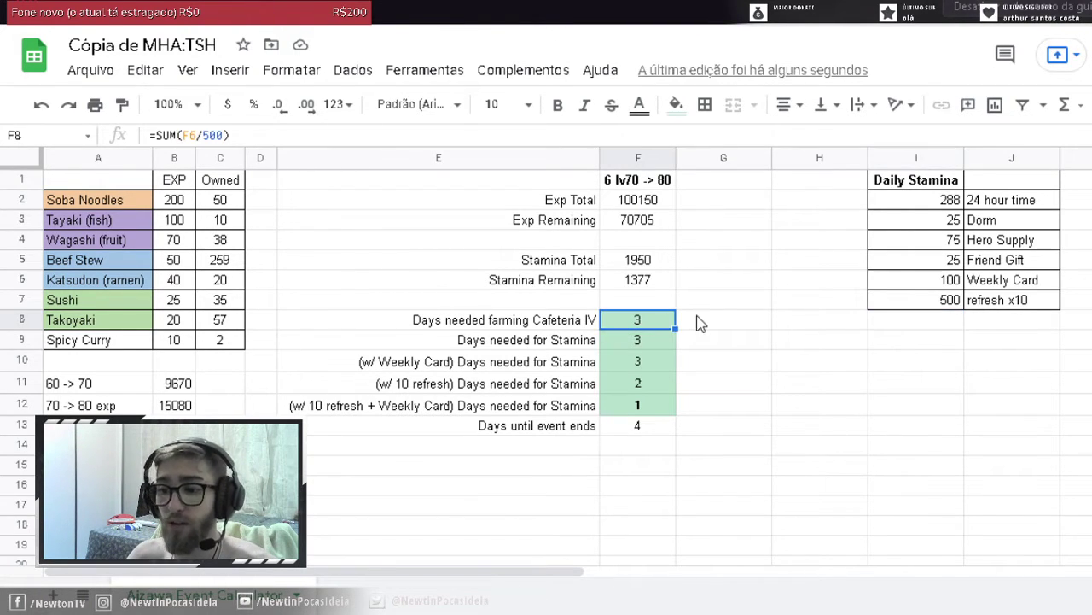
double_click(654, 324)
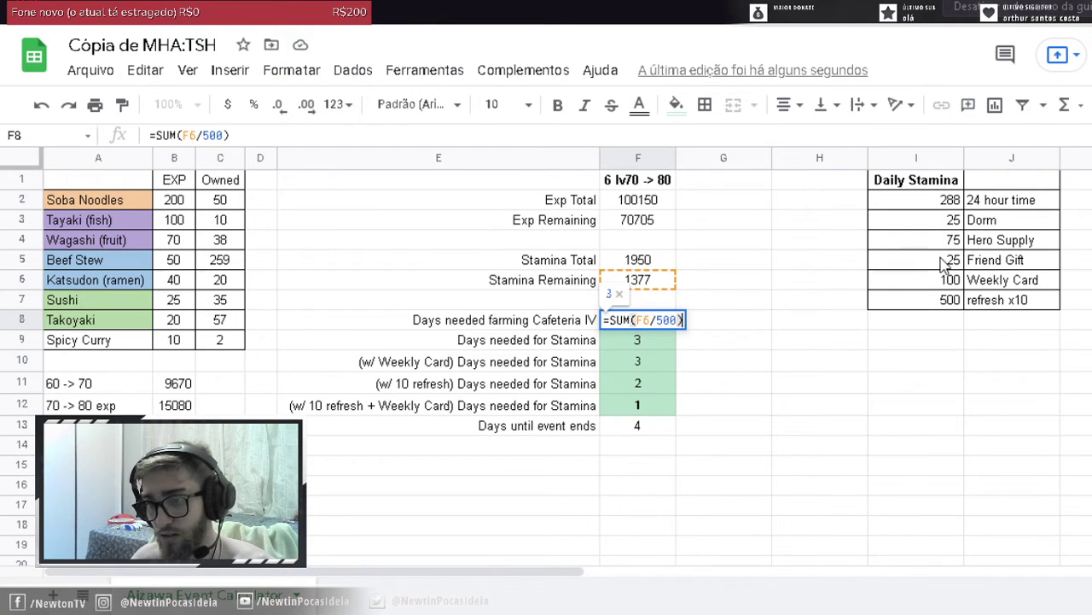
left_click(663, 320)
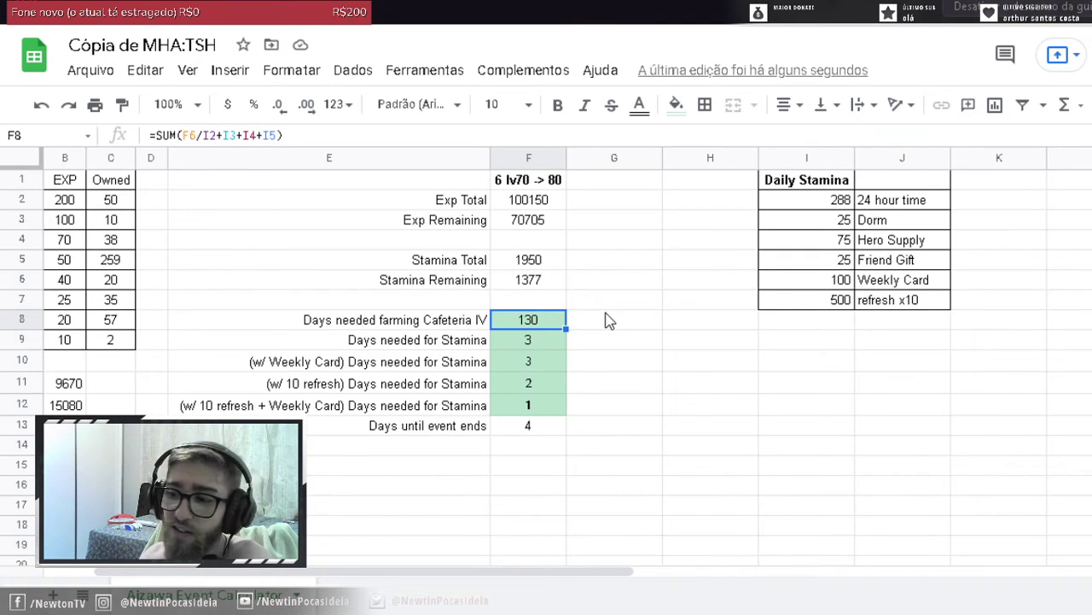
- Set the Cafeteria IV farming days formula in F8 to =SUM(F6/500) and accept the protected-range edit warning
left_click(841, 304)
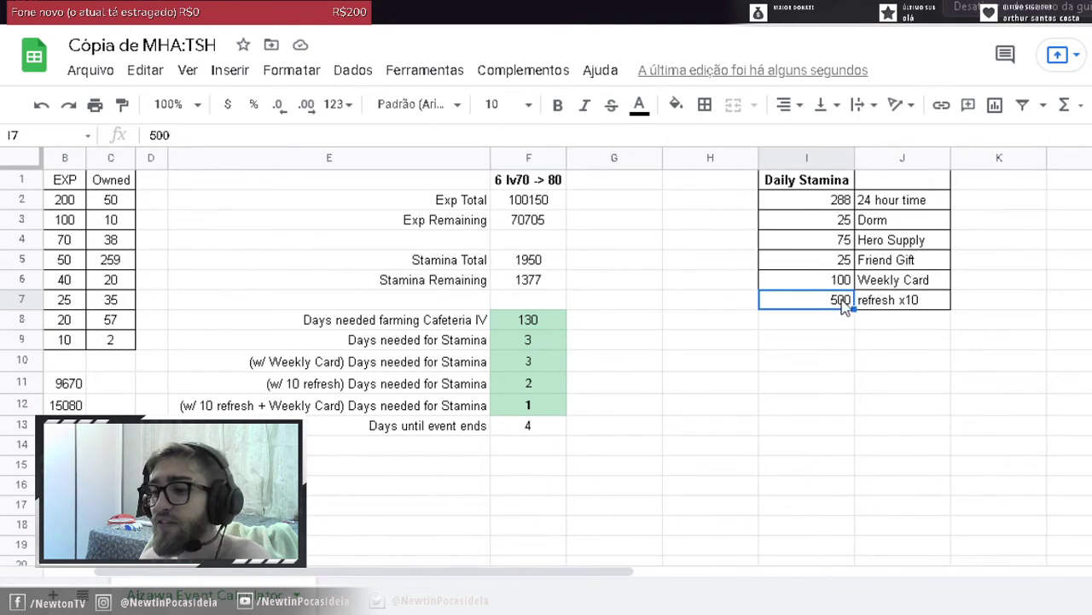
left_click(547, 328)
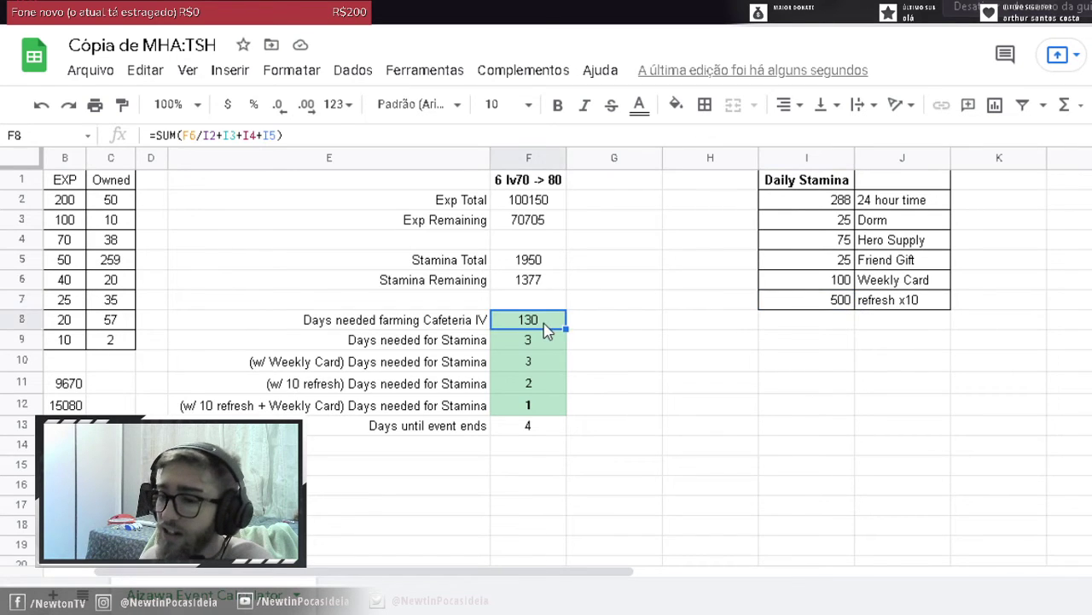
double_click(557, 320)
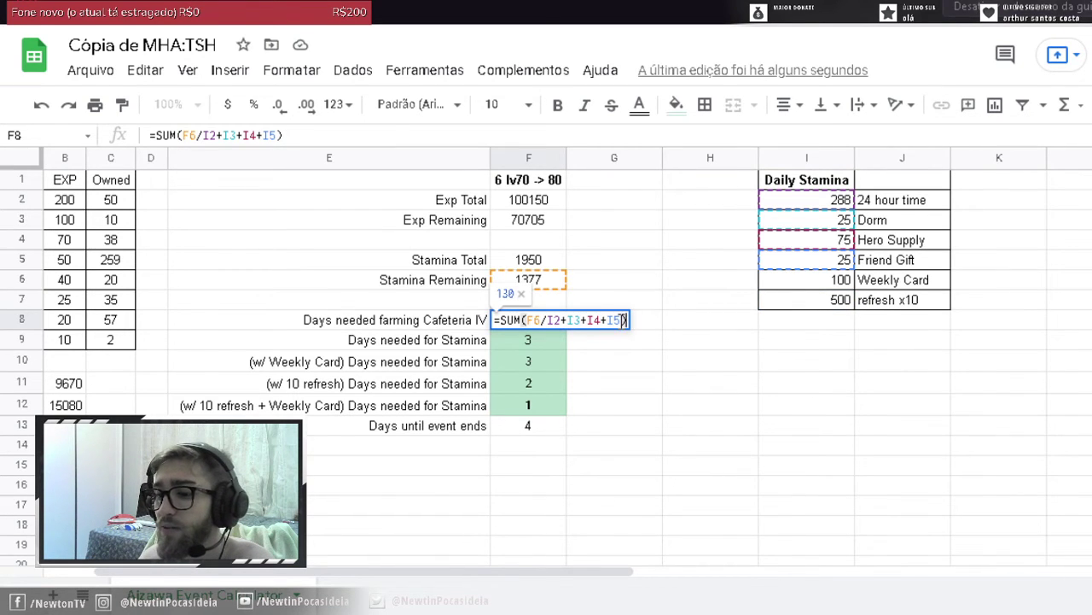
key("BackSpace")
key("BackSpace")
key("BackSpace")
key("BackSpace")
key("BackSpace")
key("BackSpace")
key("BackSpace")
key("BackSpace")
key("BackSpace")
key("BackSpace")
key("BackSpace")
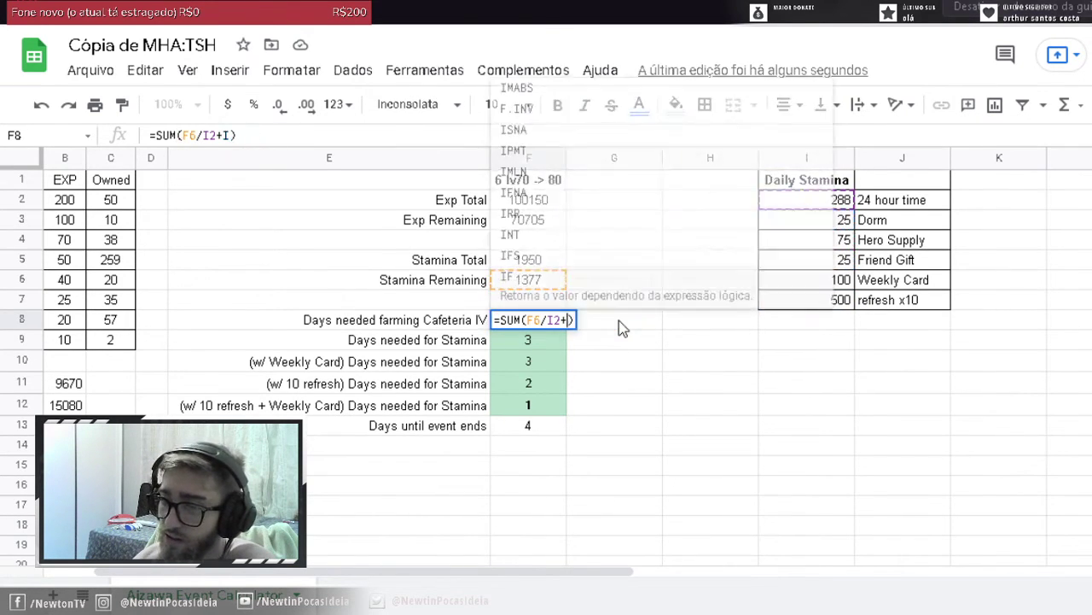
type("500")
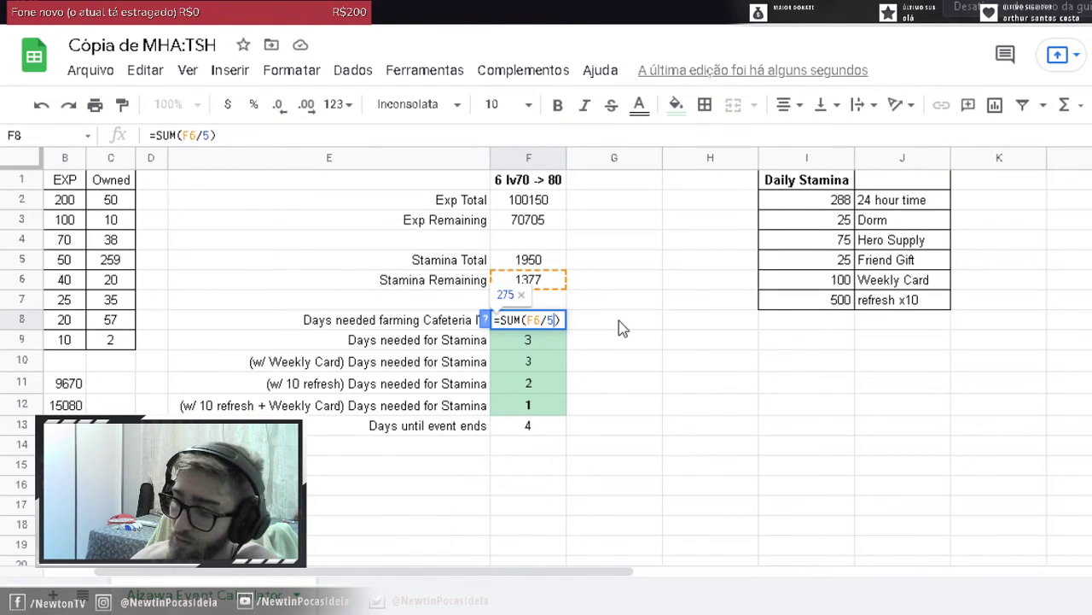
left_click(622, 329)
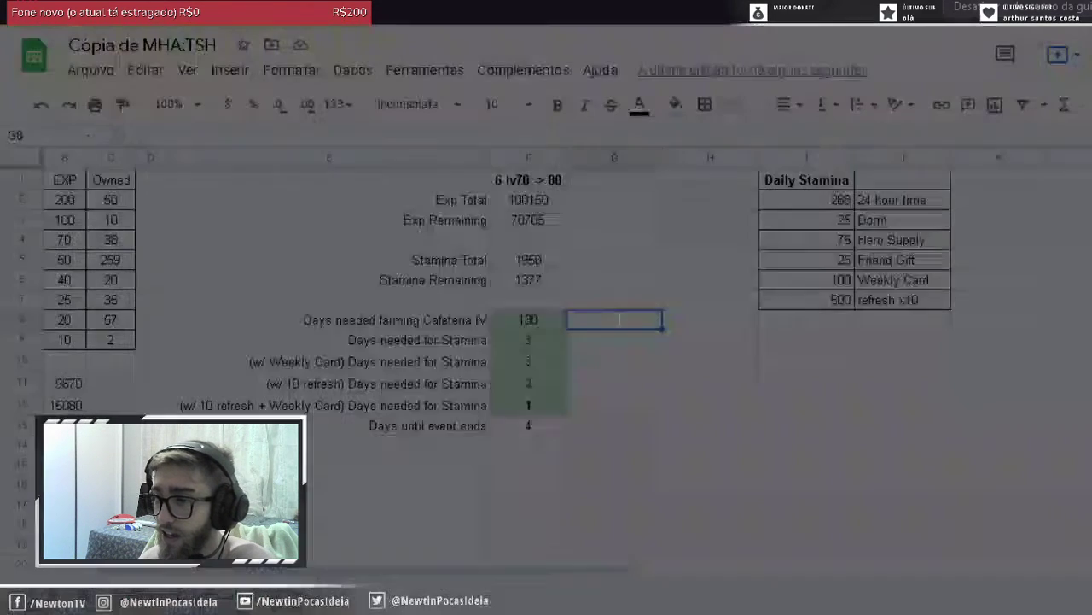
left_click(783, 419)
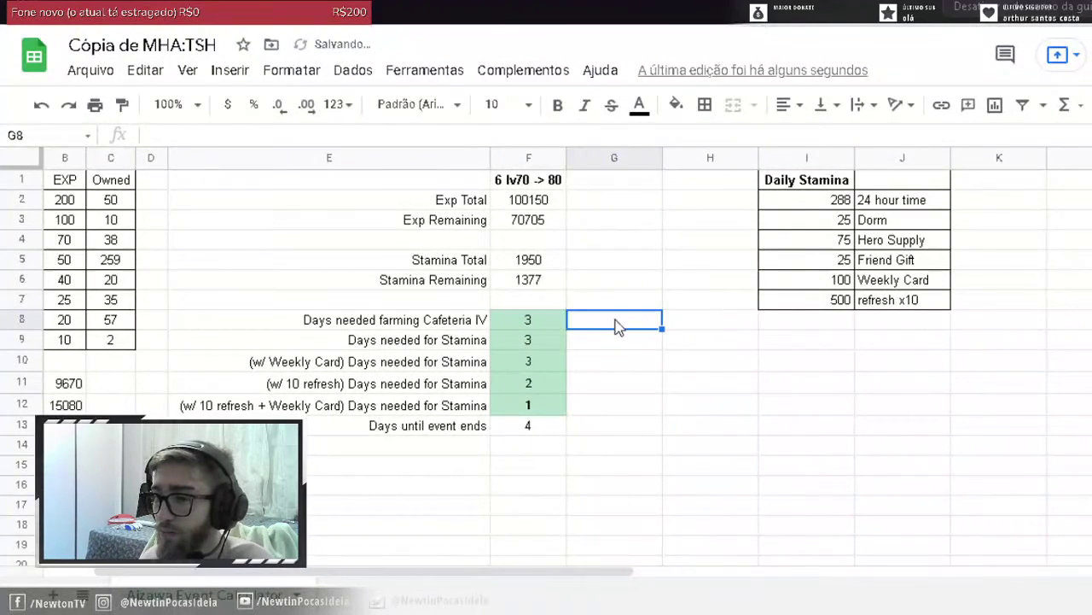
- Check the days-needed formulas in F8 to F12 against the Weekly Card and refresh x10 daily stamina amounts
left_click(529, 322)
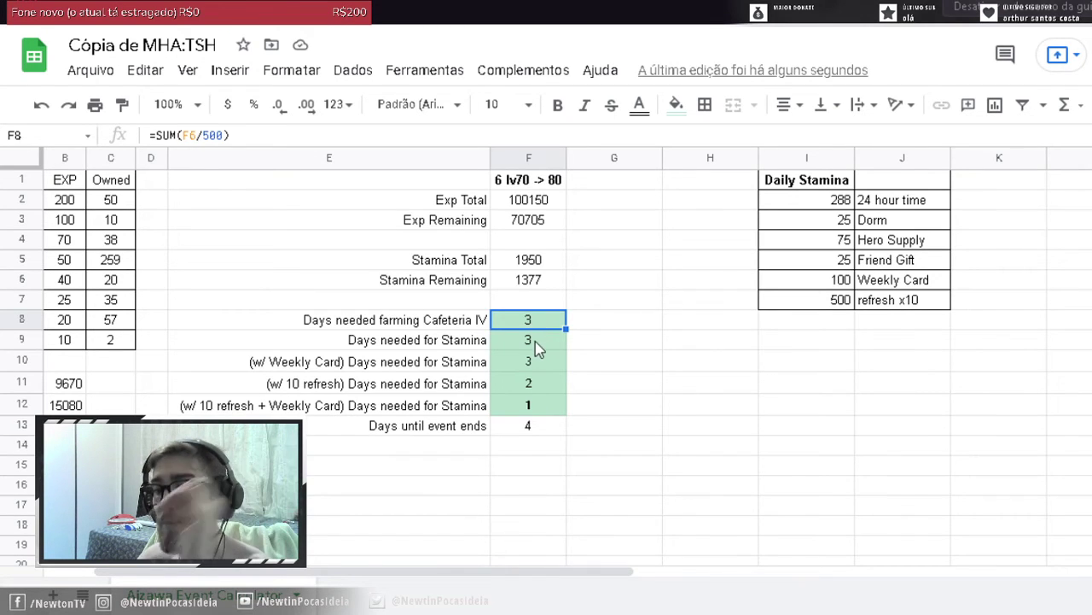
left_click(534, 341)
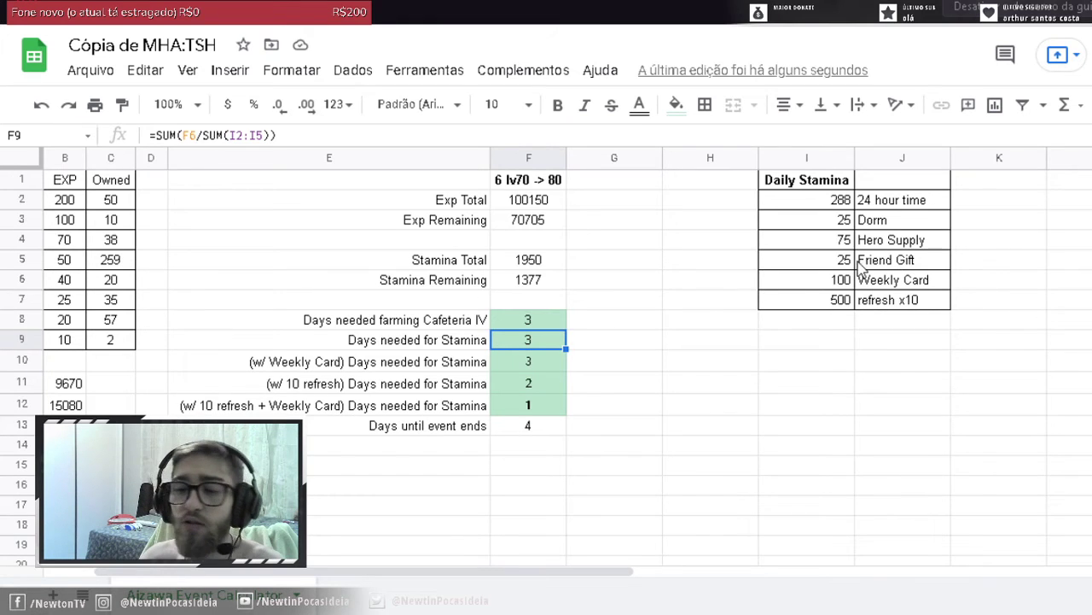
left_click(544, 365)
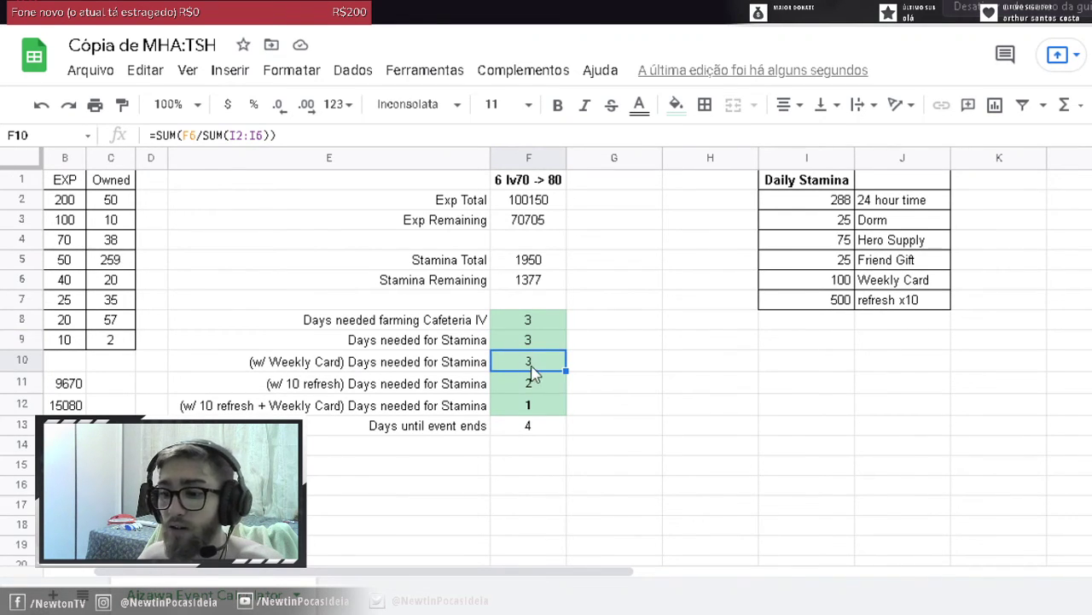
left_click(840, 286)
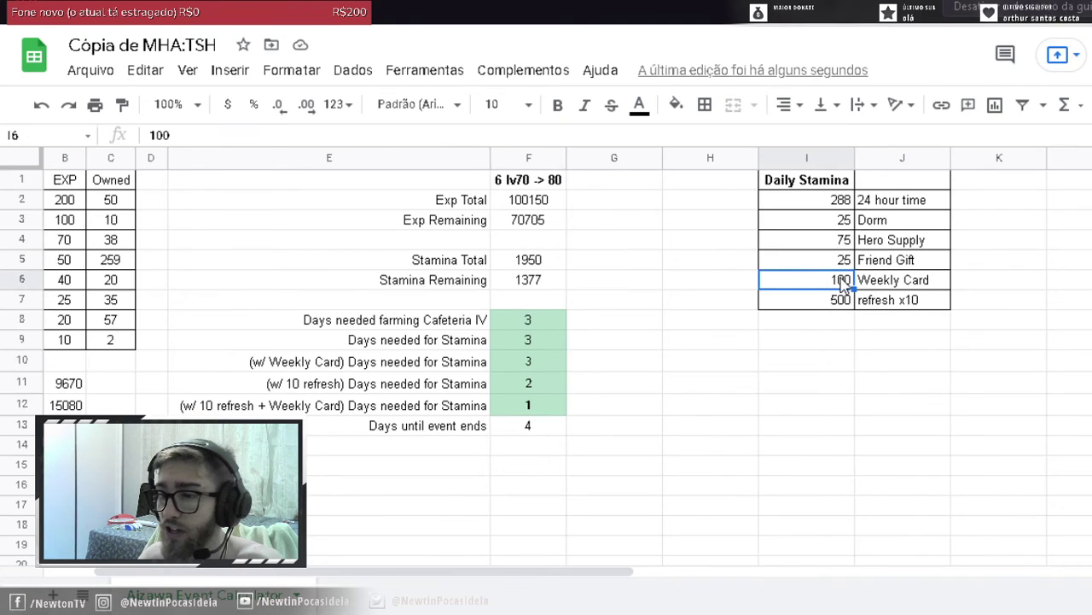
left_click(531, 431)
left_click(541, 345)
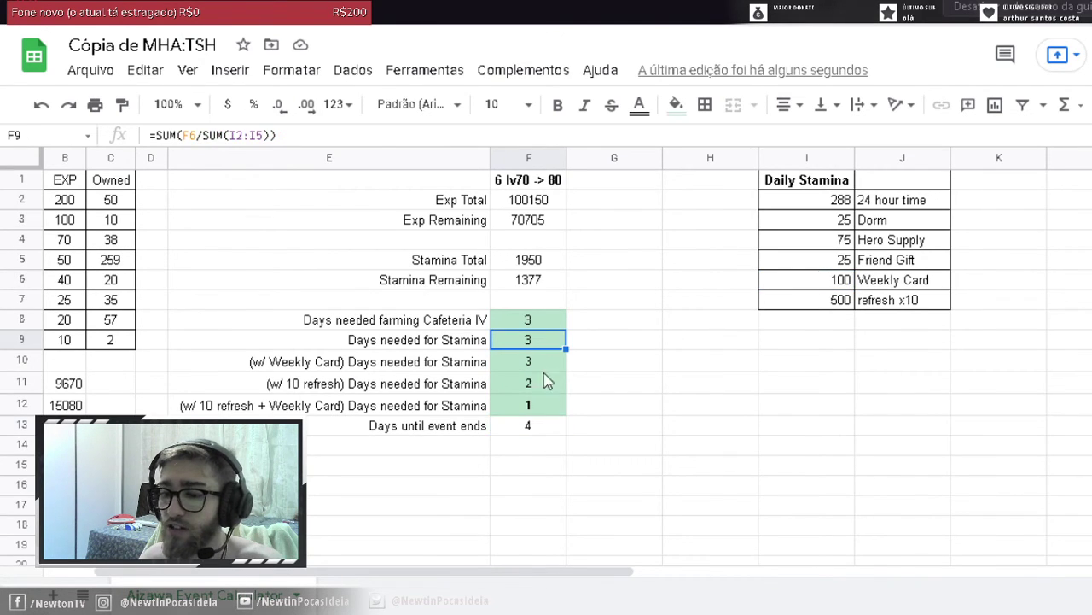
left_click(555, 363)
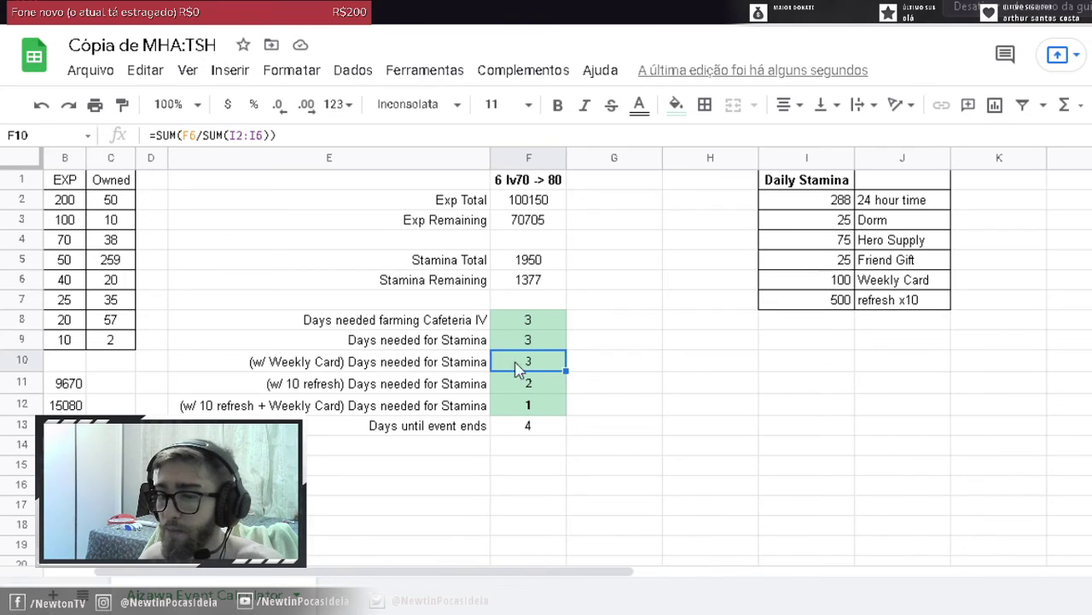
left_click(524, 386)
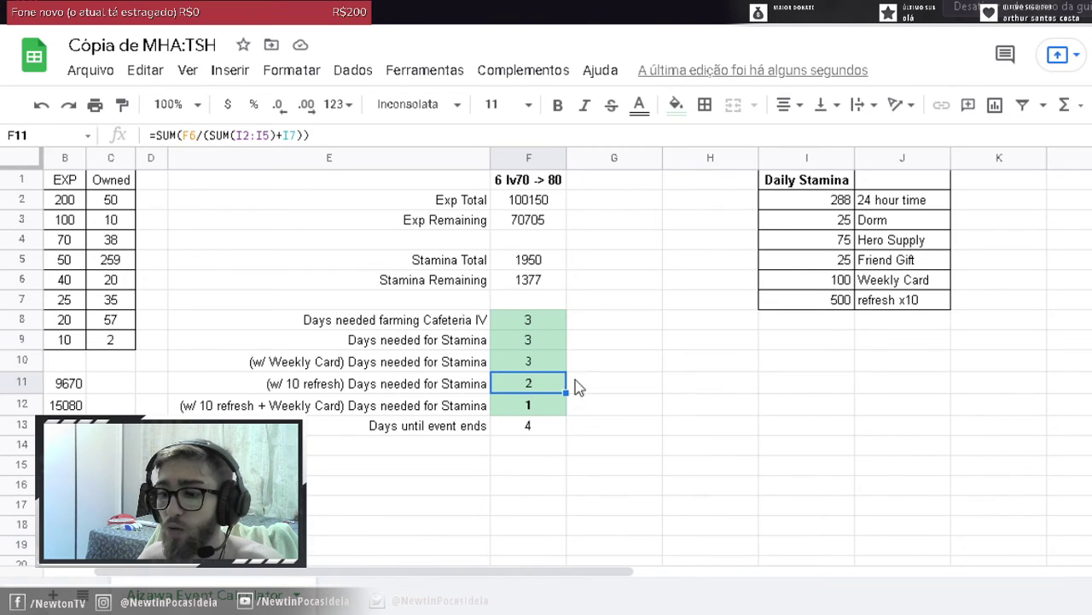
left_click(847, 300)
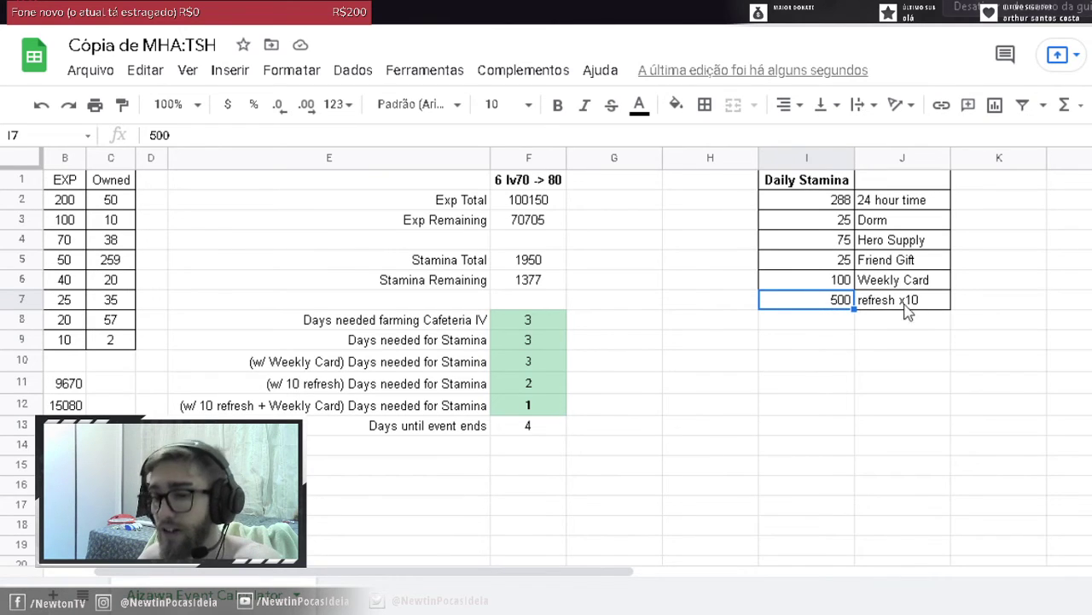
left_click(551, 409)
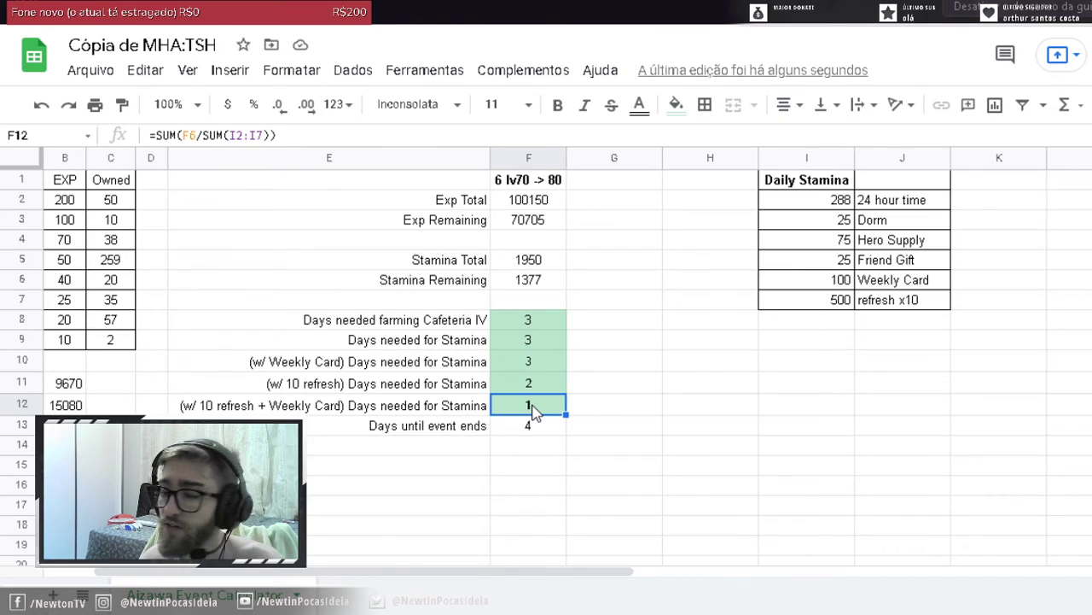
- Inspect the event end date inside the Days until event ends formula in F13 without changing it
left_click(534, 435)
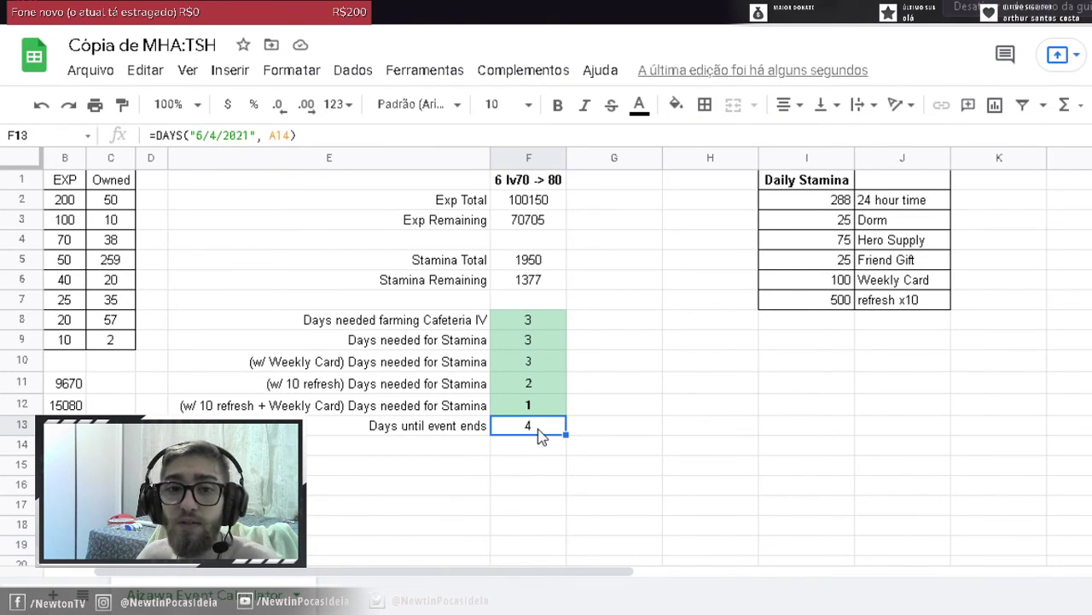
double_click(540, 435)
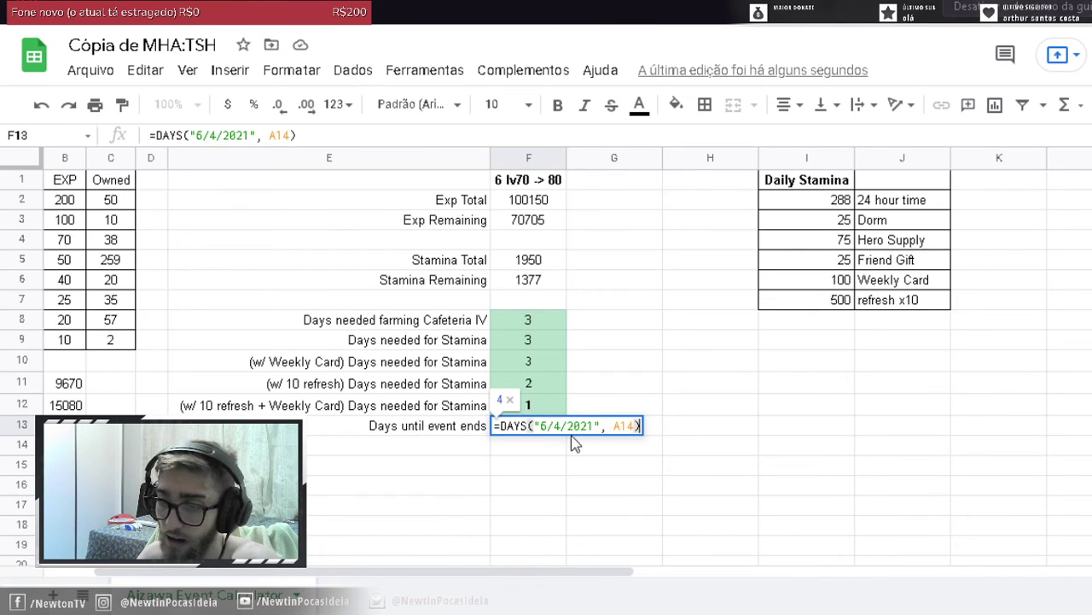
left_click_drag(540, 425, 599, 431)
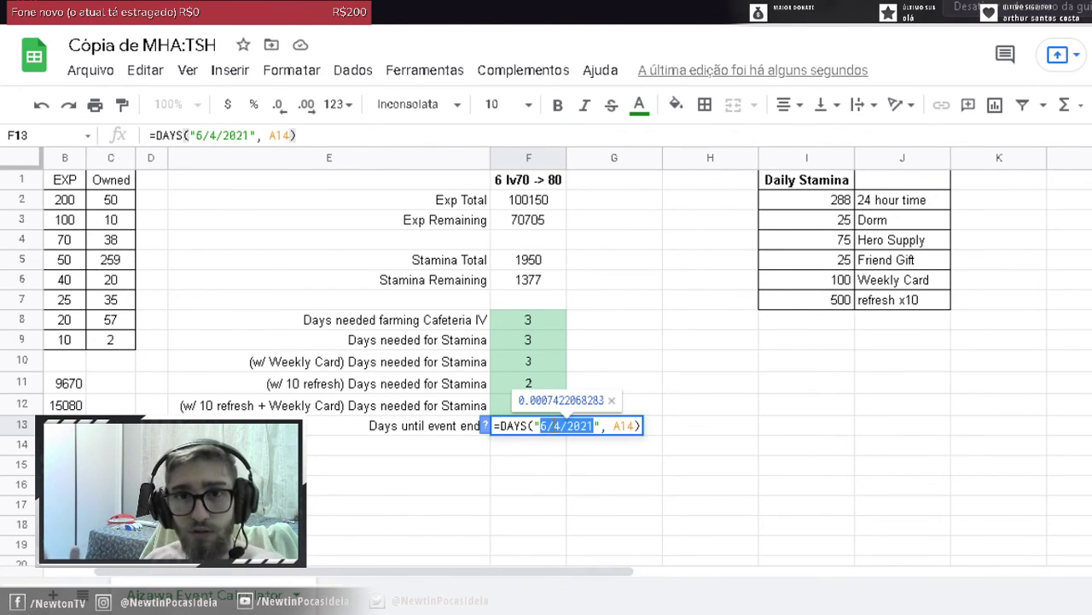
left_click(680, 436)
left_click(540, 433)
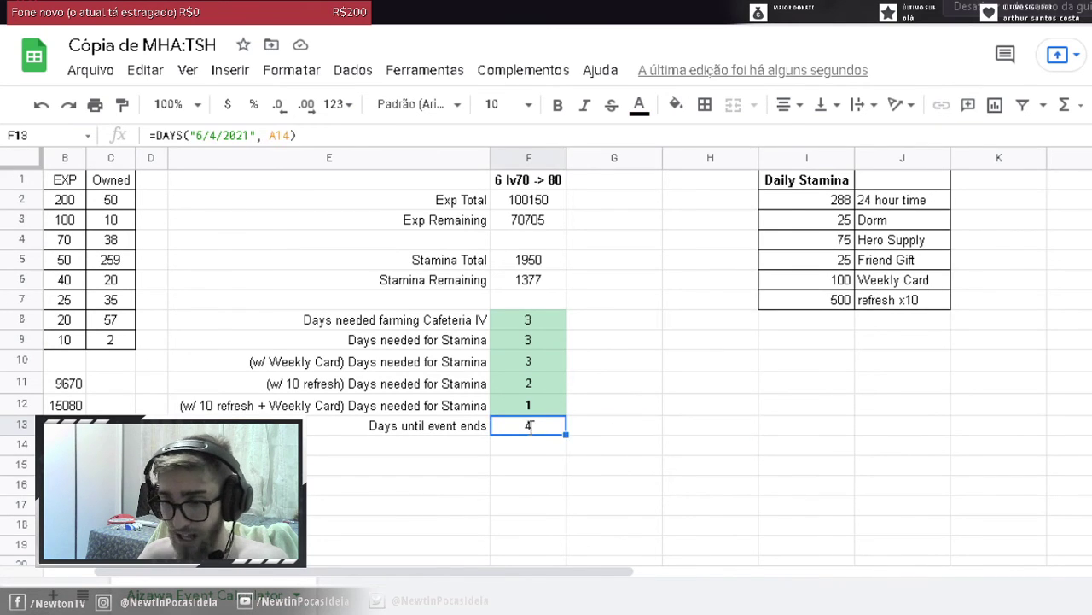
double_click(529, 425)
left_click(724, 428)
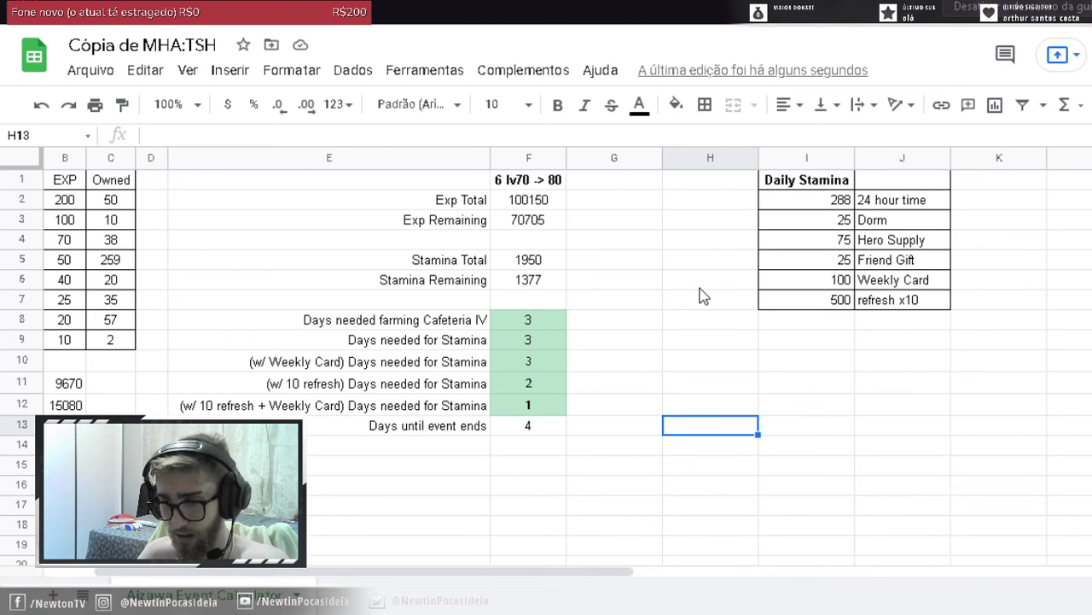
- Set the owned amount of Soba Noodles in C2 to 100
left_click_drag(542, 575, 520, 575)
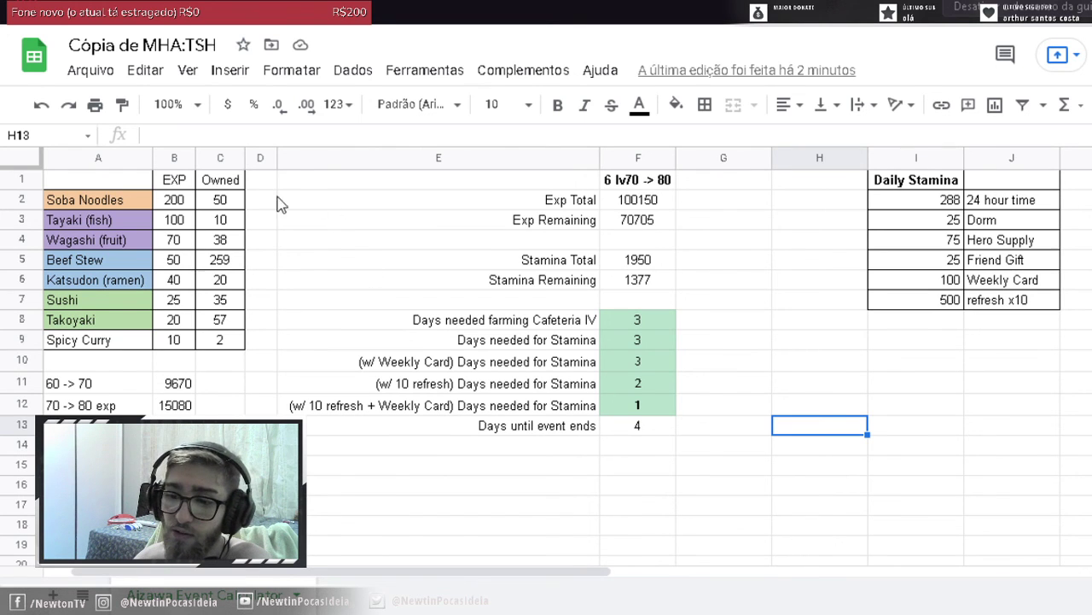
left_click(217, 201)
double_click(208, 199)
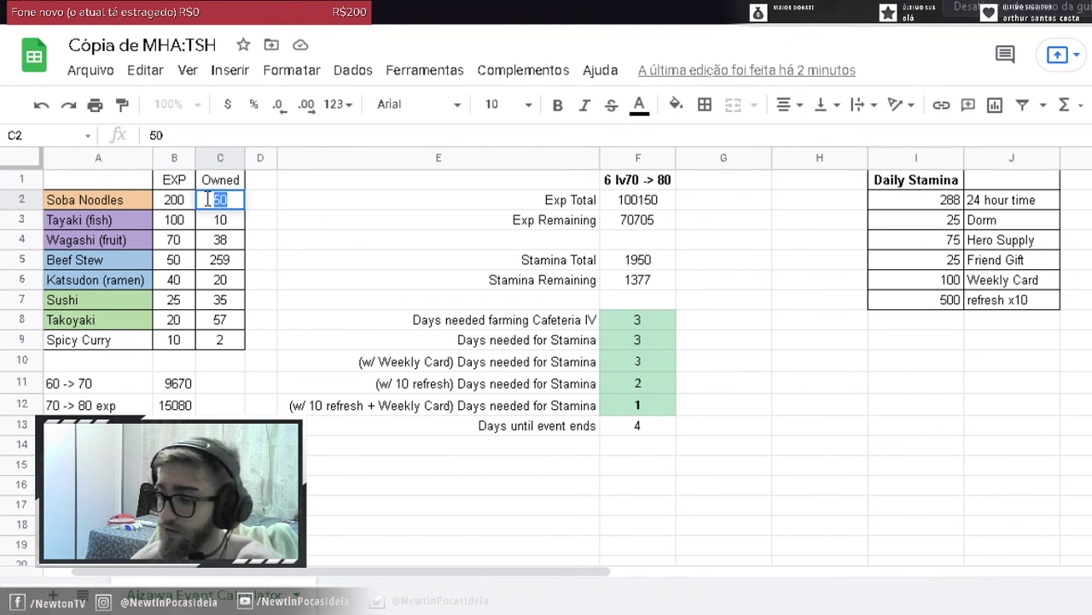
type("100")
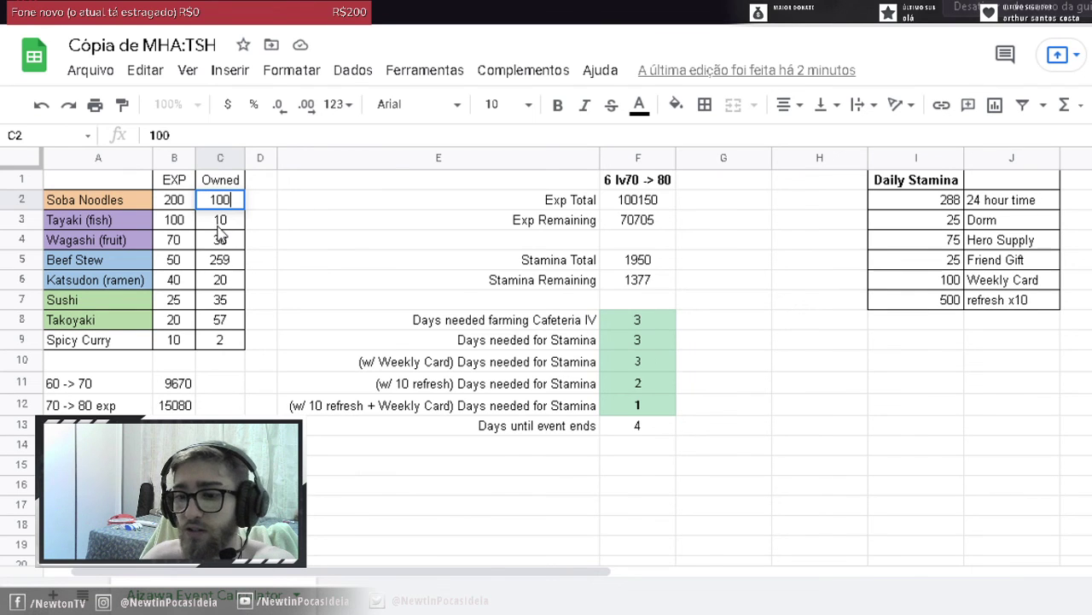
key("Return")
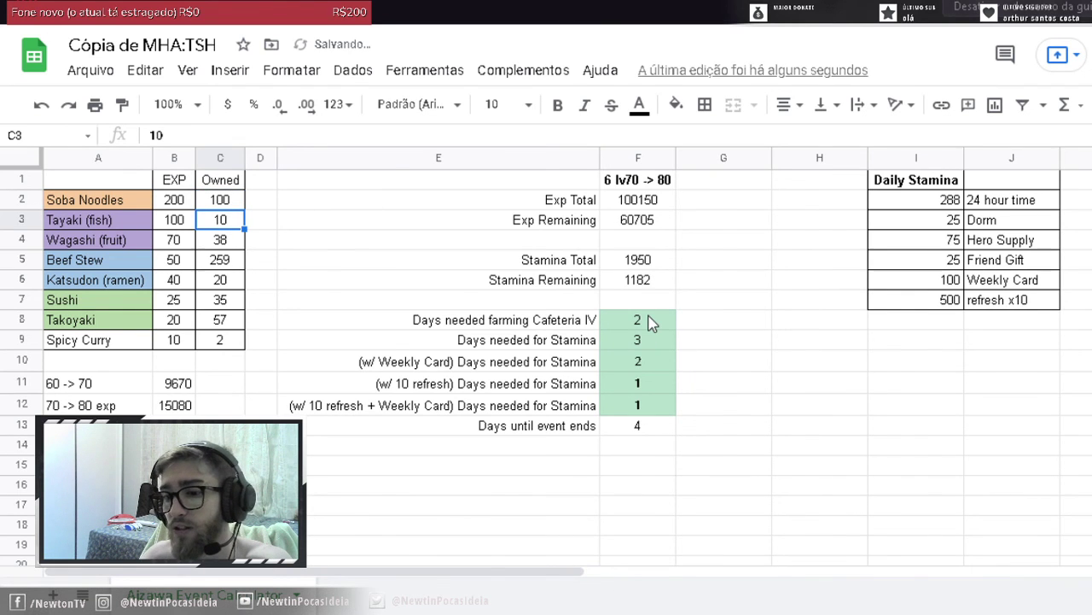
- Set the owned amount of Tayaki (fish) in C3 to 500
double_click(231, 219)
key("BackSpace")
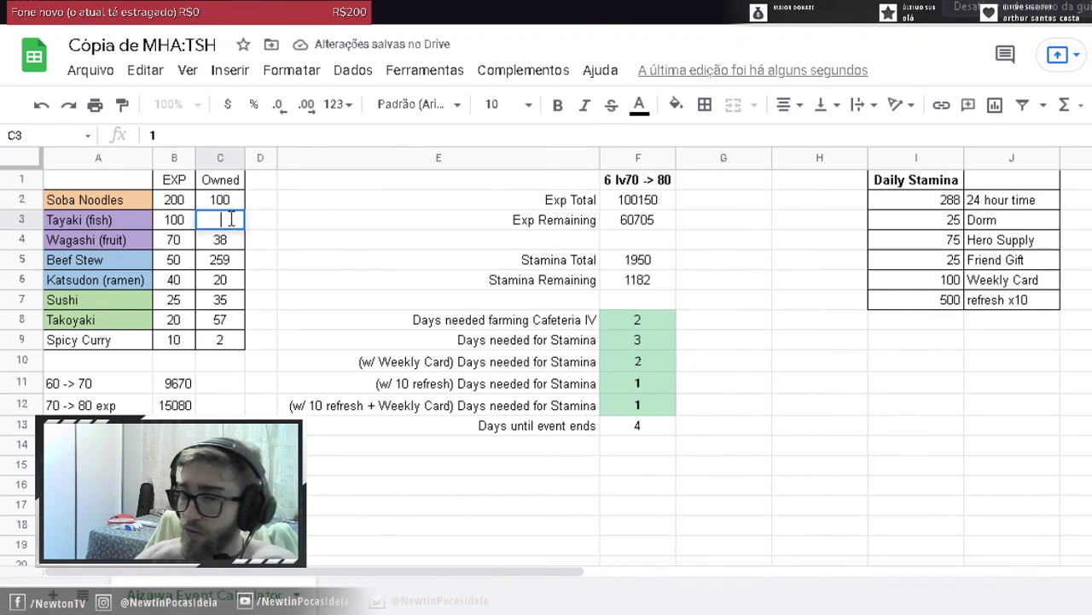
key("BackSpace")
type("500")
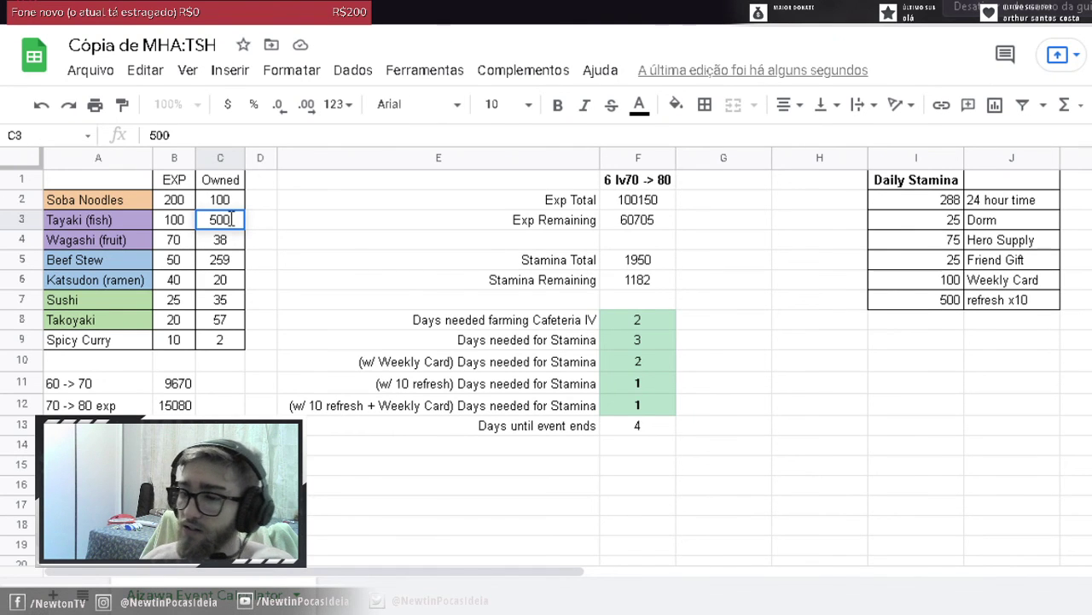
key("Return")
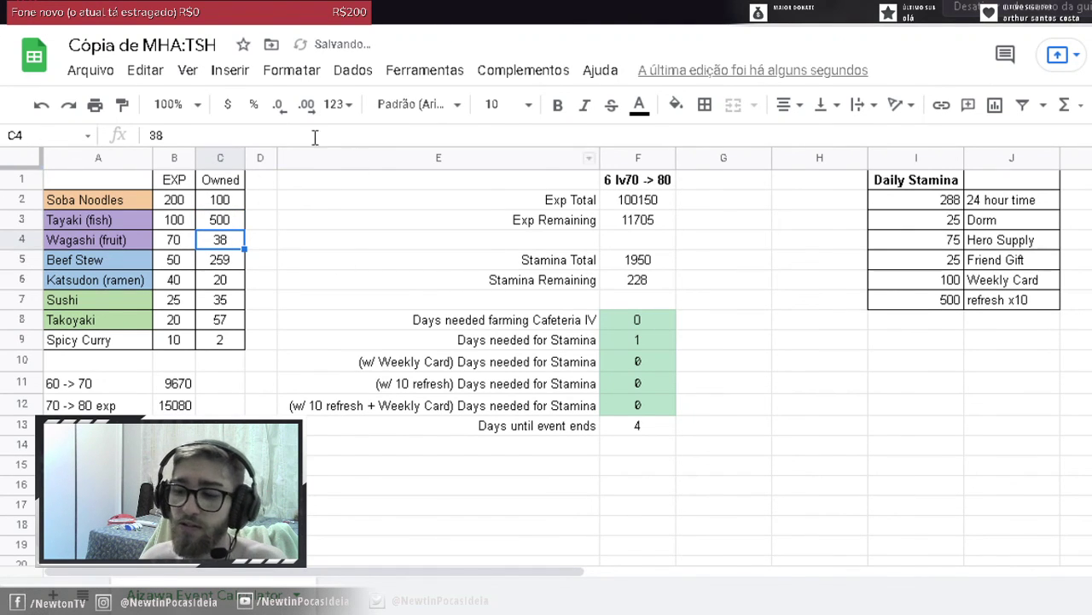
- Open the owned amount of Tayaki (fish) in C3 for editing
left_click(223, 220)
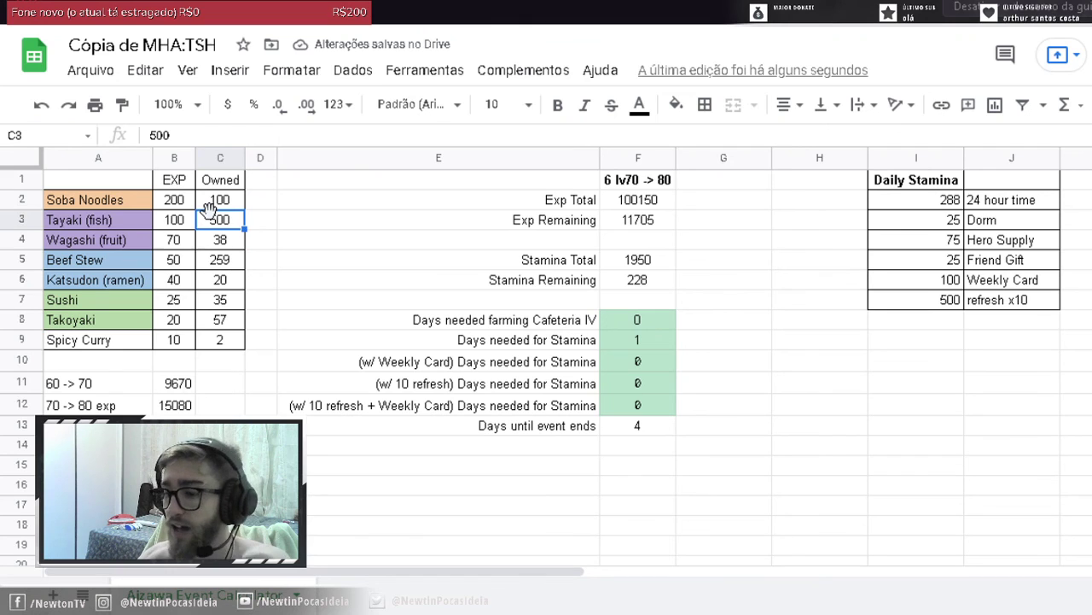
double_click(219, 220)
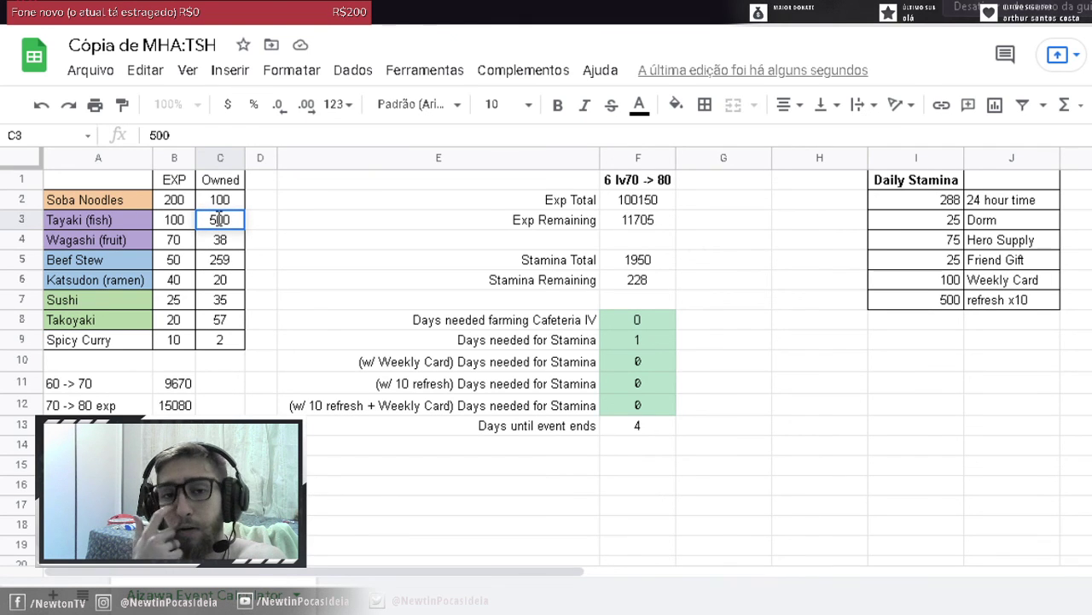